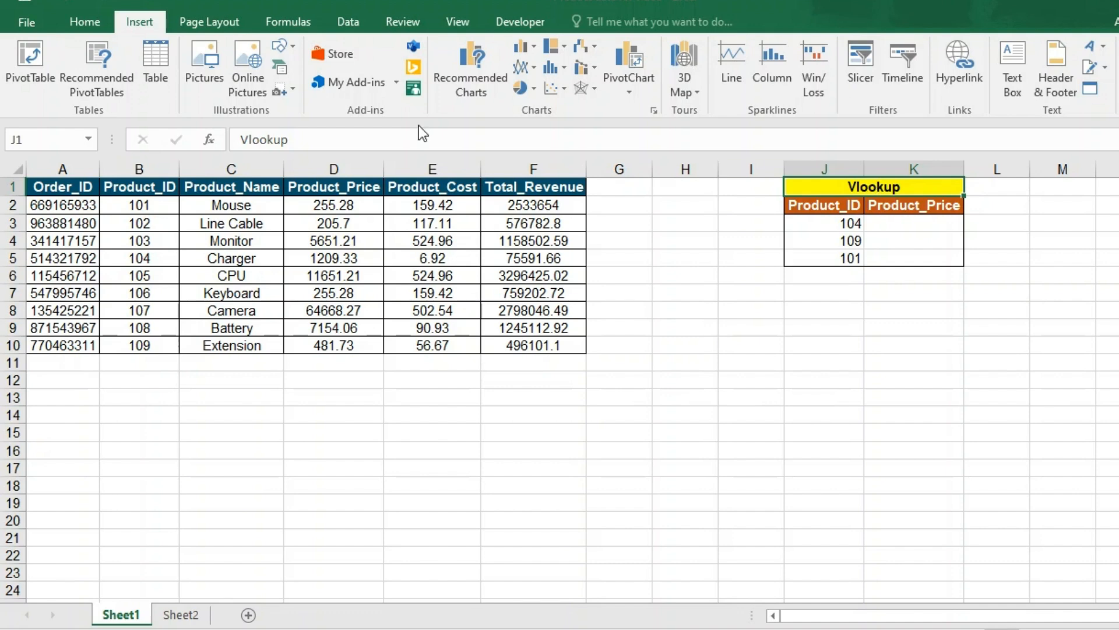
# - Review the product table, tracing lookup ID 104 in J3 to its row and 75591.66 in F5
pyautogui.moveTo(39, 187); pyautogui.dragTo(523, 344)
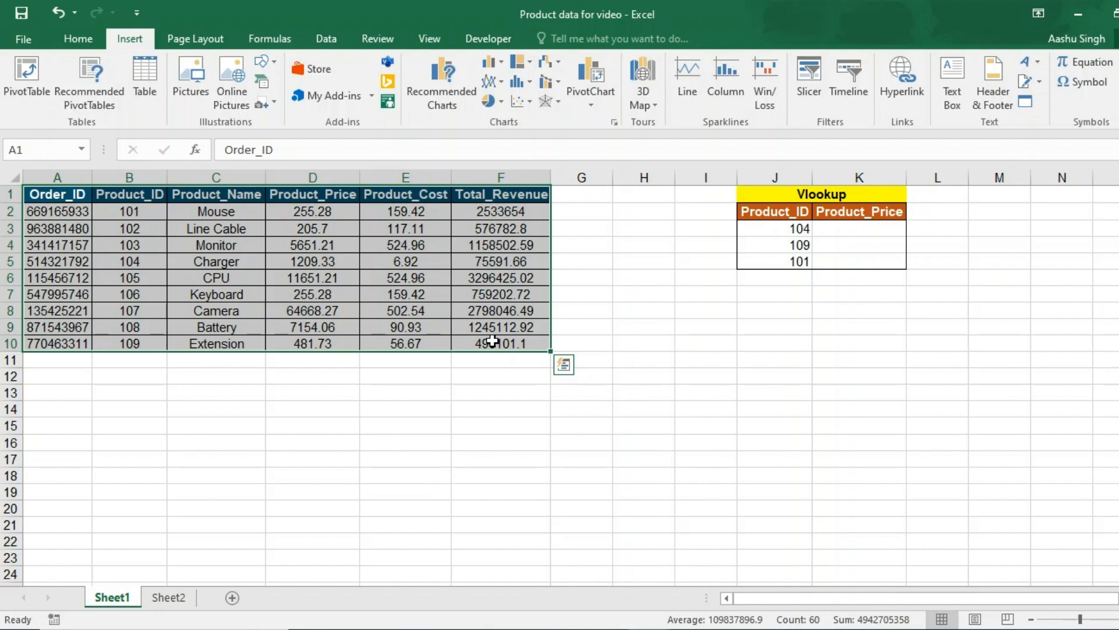
pyautogui.click(789, 230)
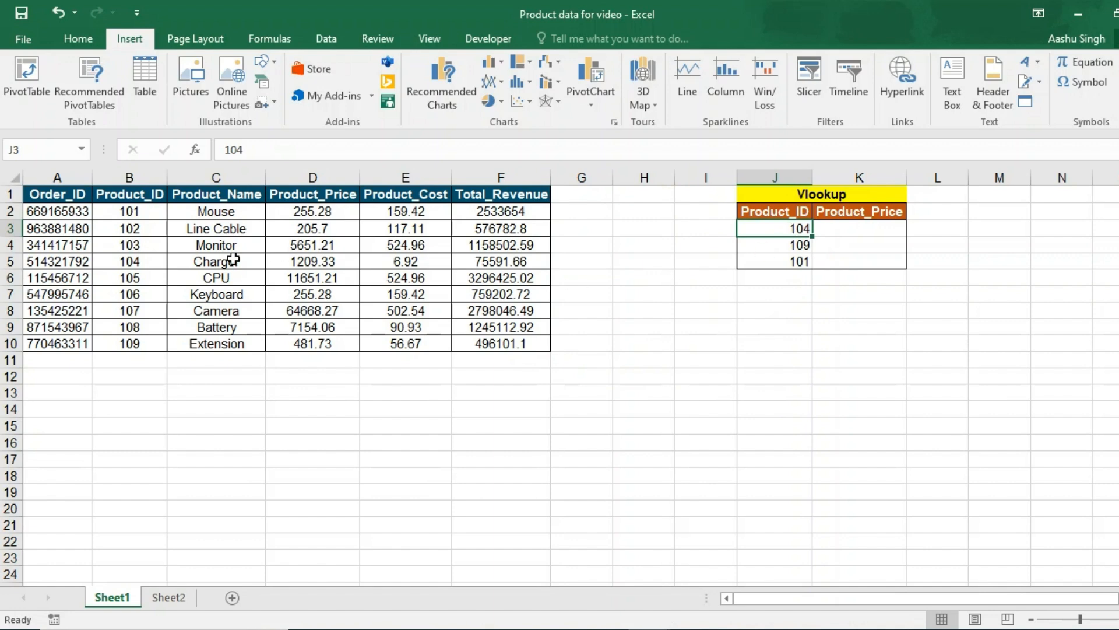
pyautogui.moveTo(131, 195); pyautogui.dragTo(728, 217)
pyautogui.click(150, 212)
pyautogui.moveTo(119, 259); pyautogui.dragTo(613, 260)
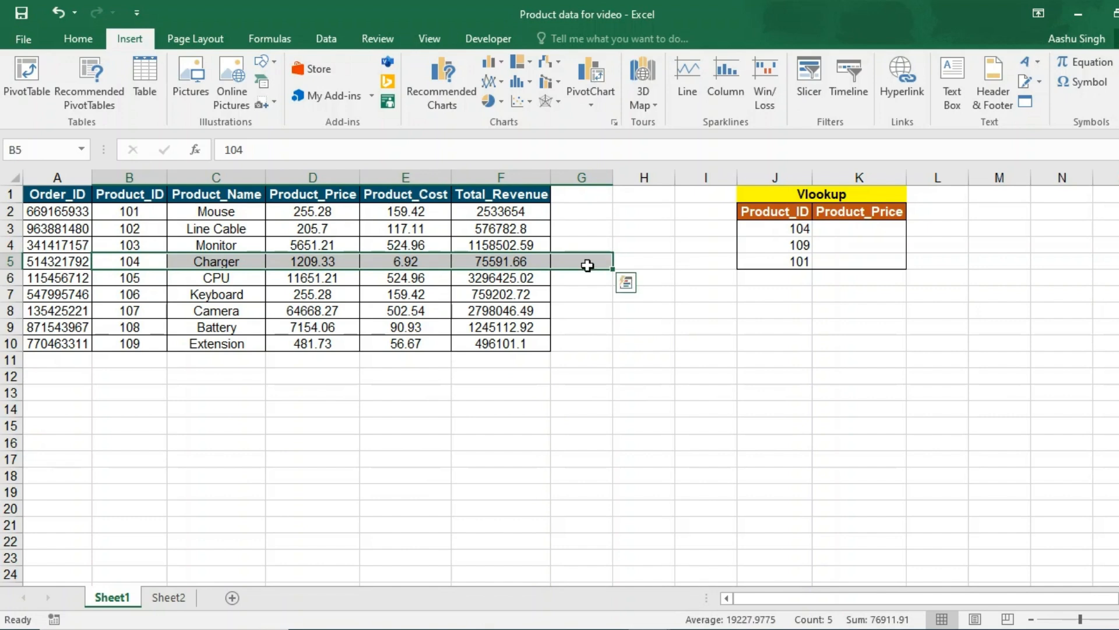
pyautogui.click(177, 218)
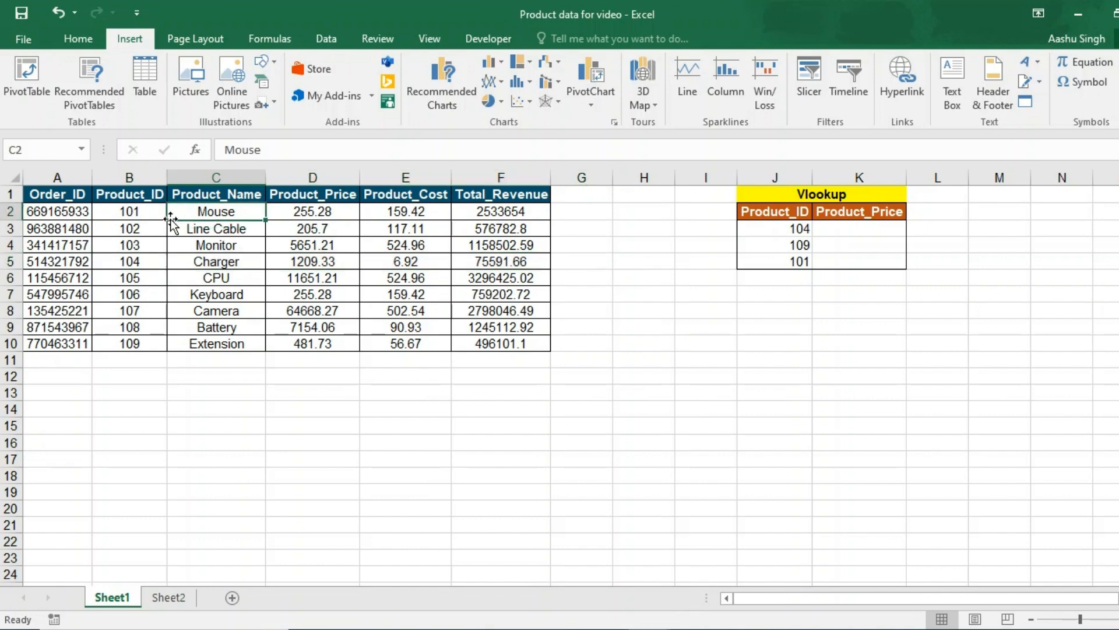
pyautogui.click(139, 263)
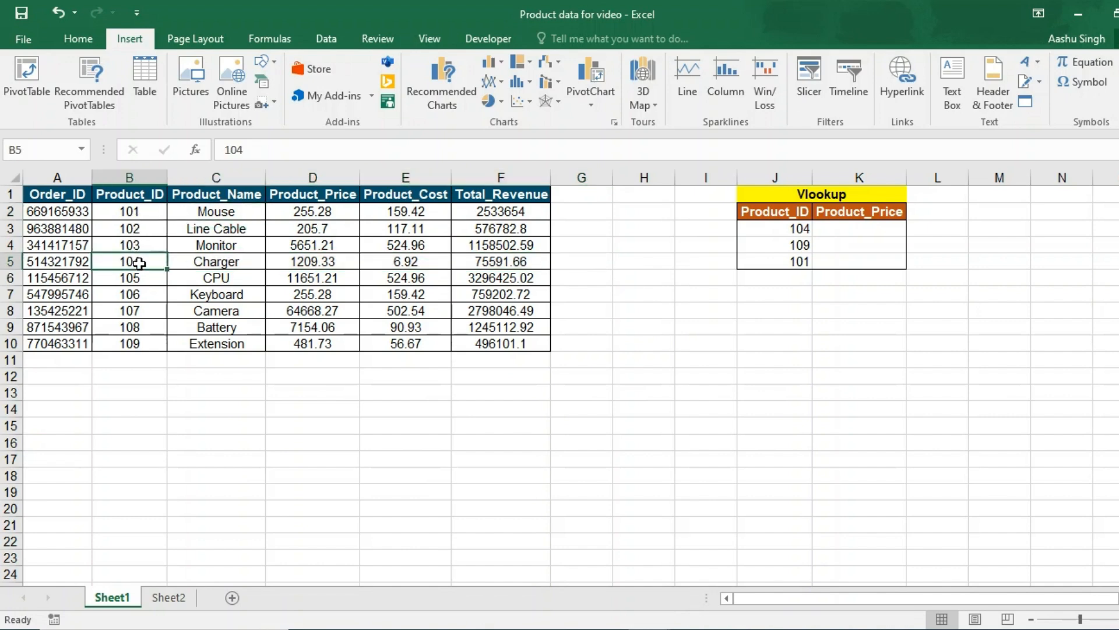
pyautogui.click(221, 263)
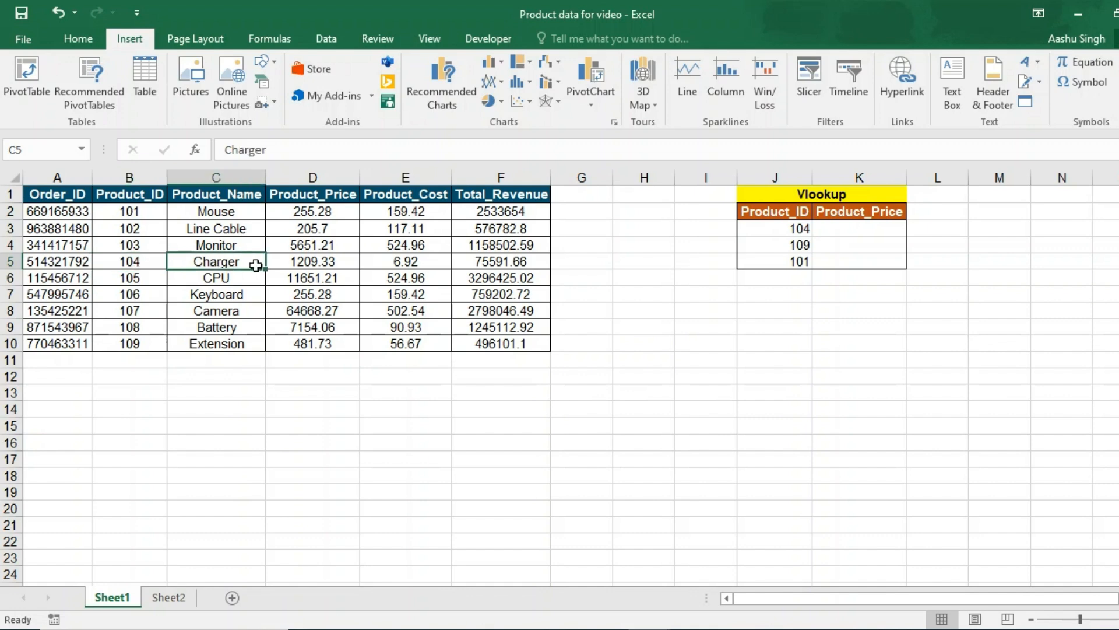
pyautogui.click(510, 265)
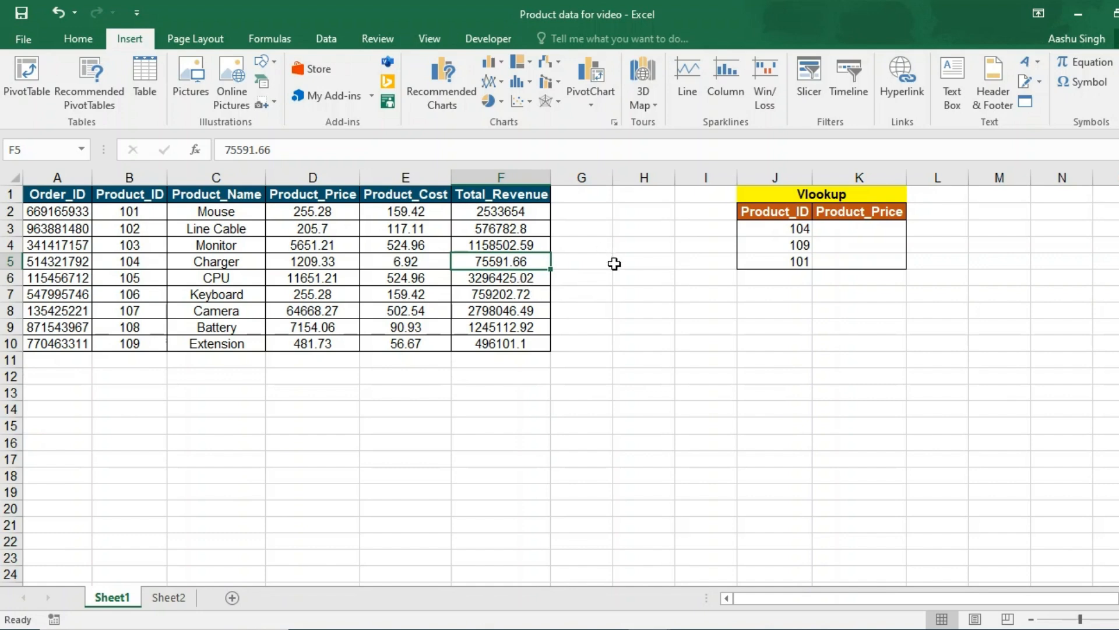
# - Enter =VLOOKUP(J3,B1:F10,5,0) in K3 to return 75591.66 for product 104
pyautogui.click(843, 228)
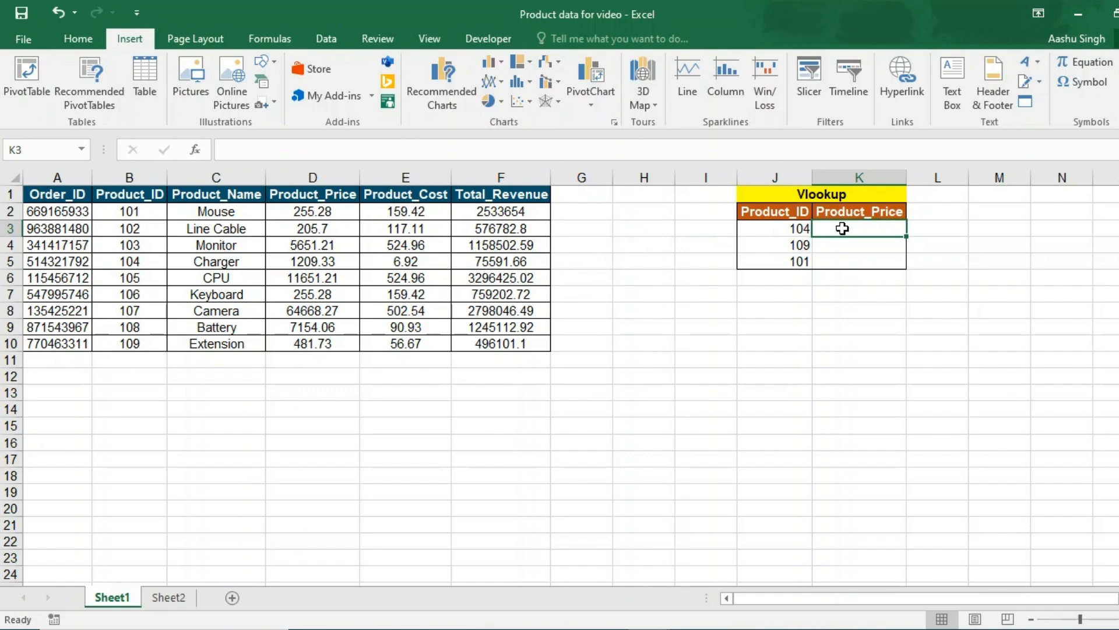
pyautogui.write('=vlo')
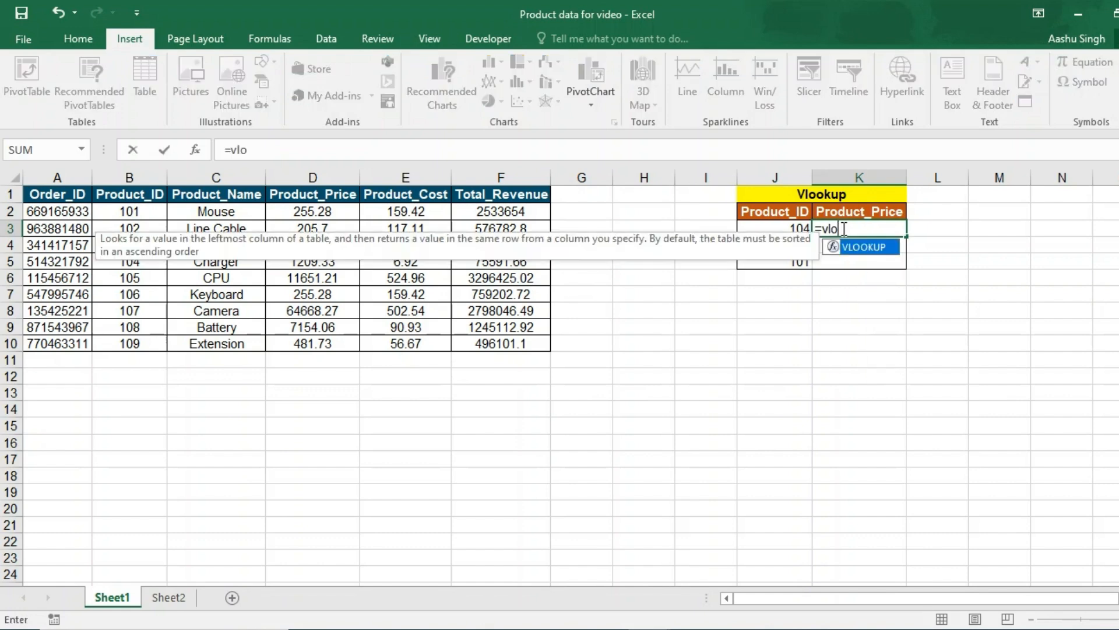
pyautogui.press('Tab')
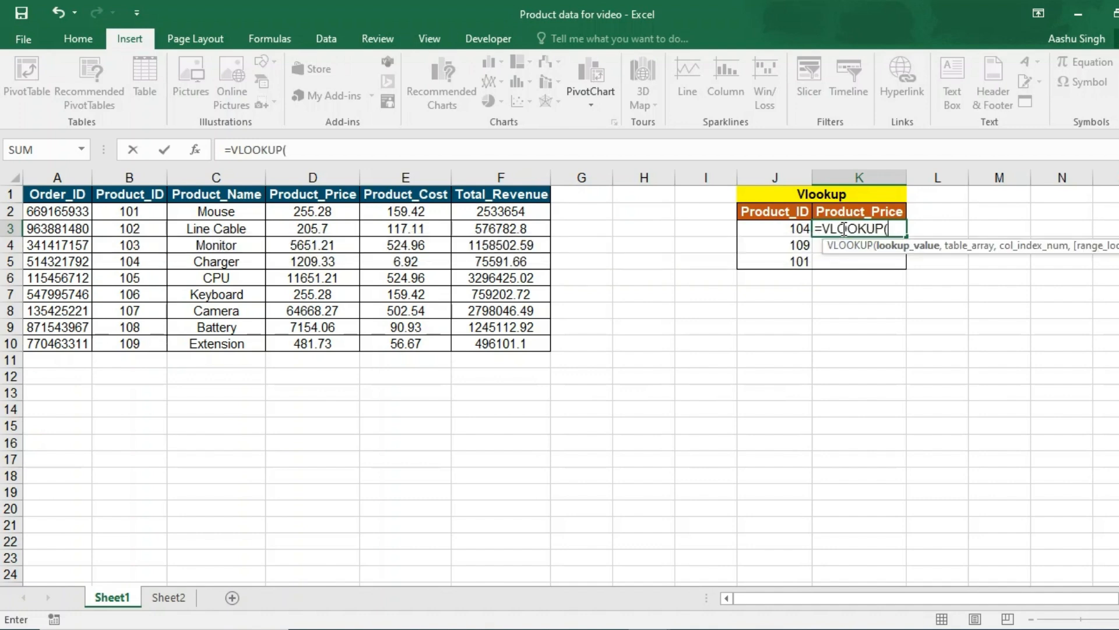
pyautogui.click(777, 228)
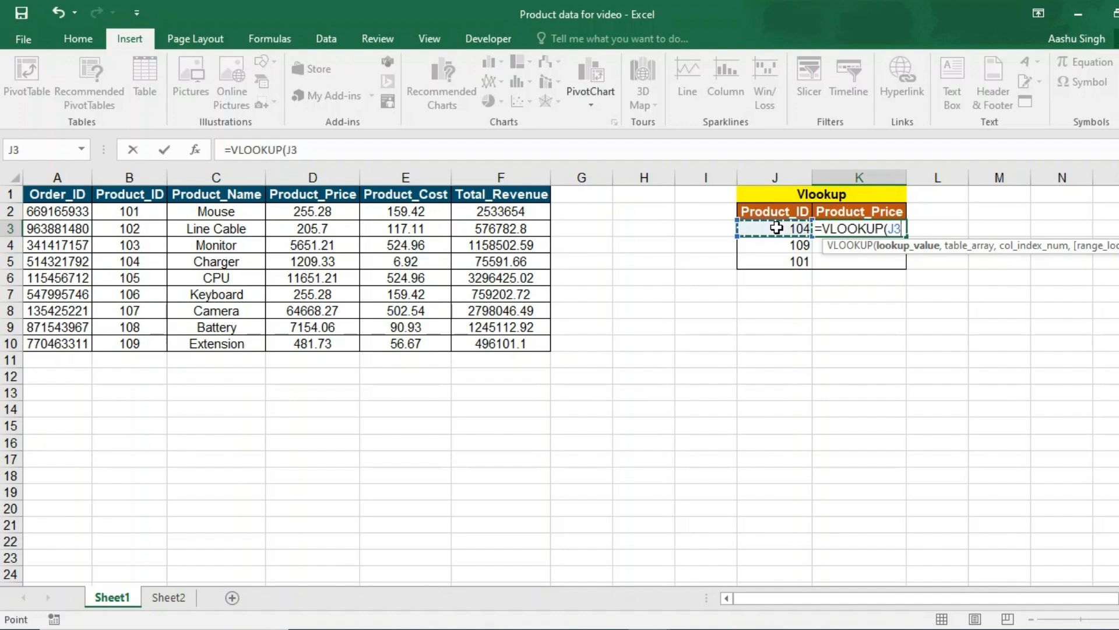
pyautogui.write(',')
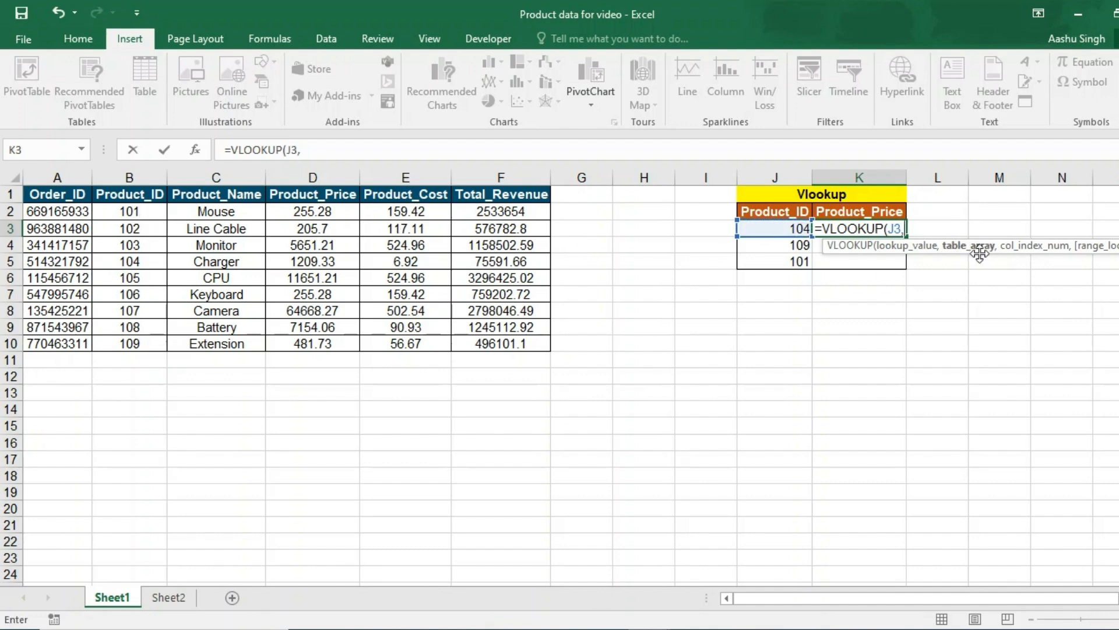
pyautogui.moveTo(128, 195); pyautogui.dragTo(477, 341)
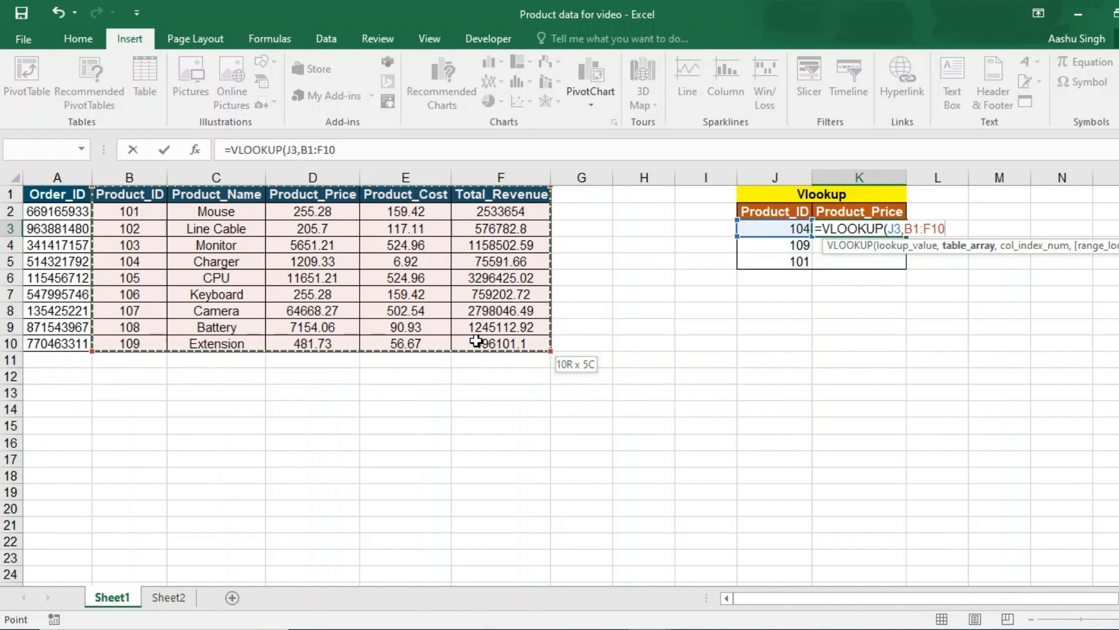
pyautogui.moveTo(477, 342); pyautogui.dragTo(477, 341)
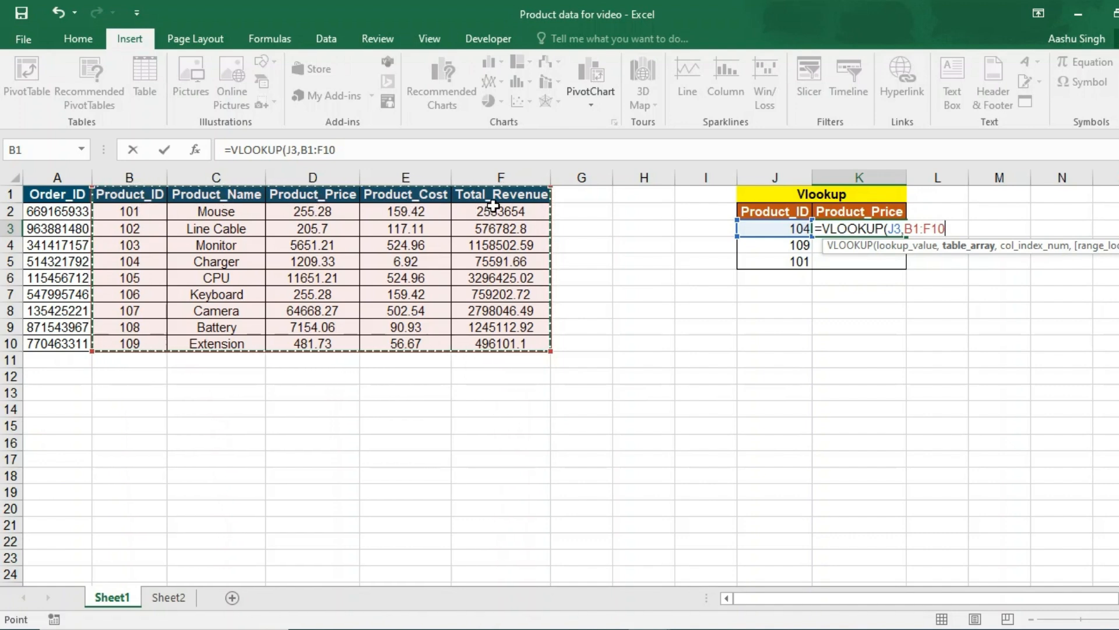
pyautogui.write(',')
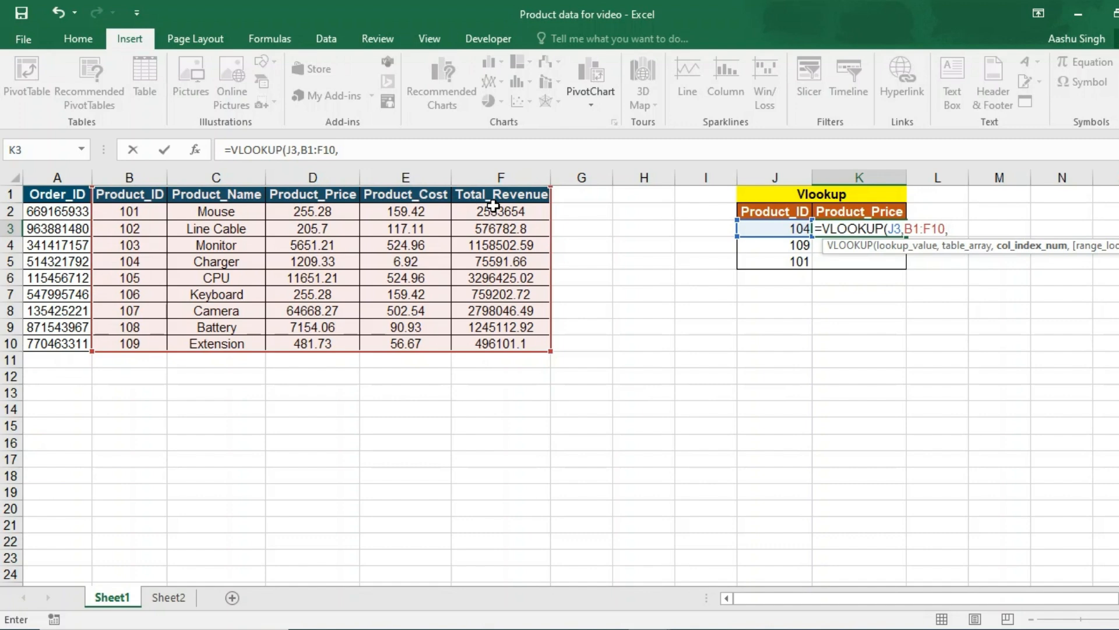
pyautogui.write('5,0')
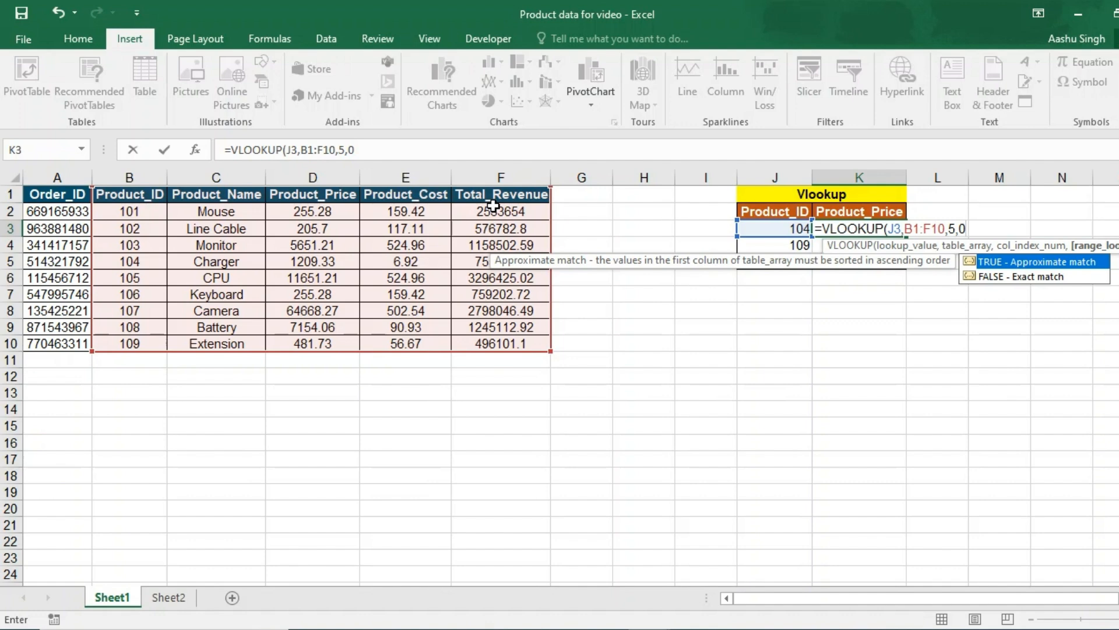
pyautogui.write(')')
pyautogui.press('Return')
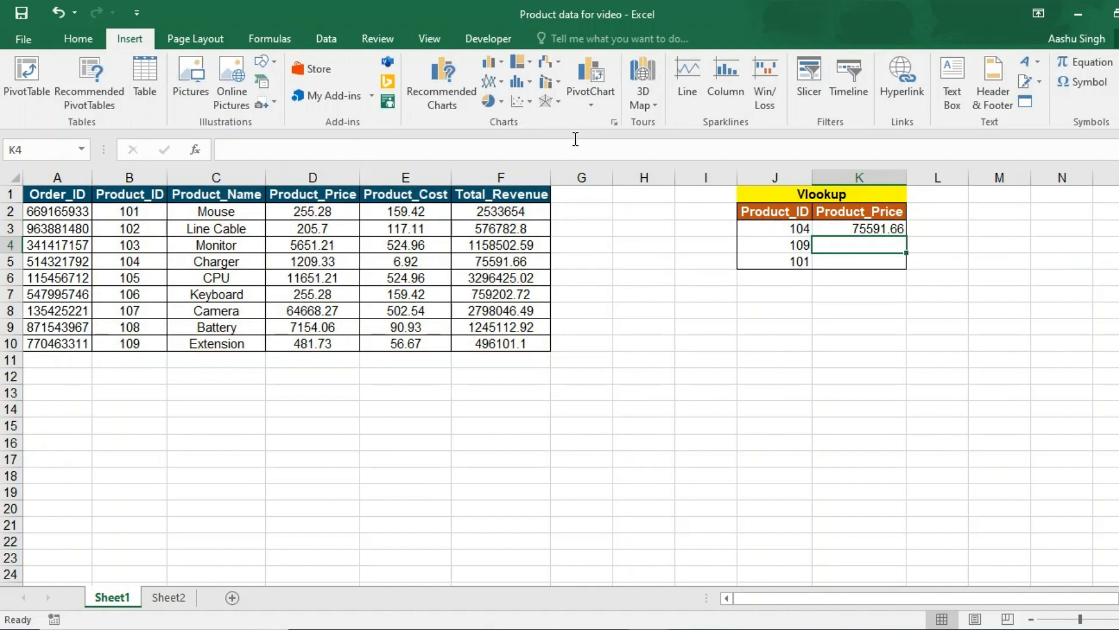
# - Fill K3's VLOOKUP down to K4:K5, giving 496101.1 in K4 and #N/A in K5
pyautogui.click(881, 228)
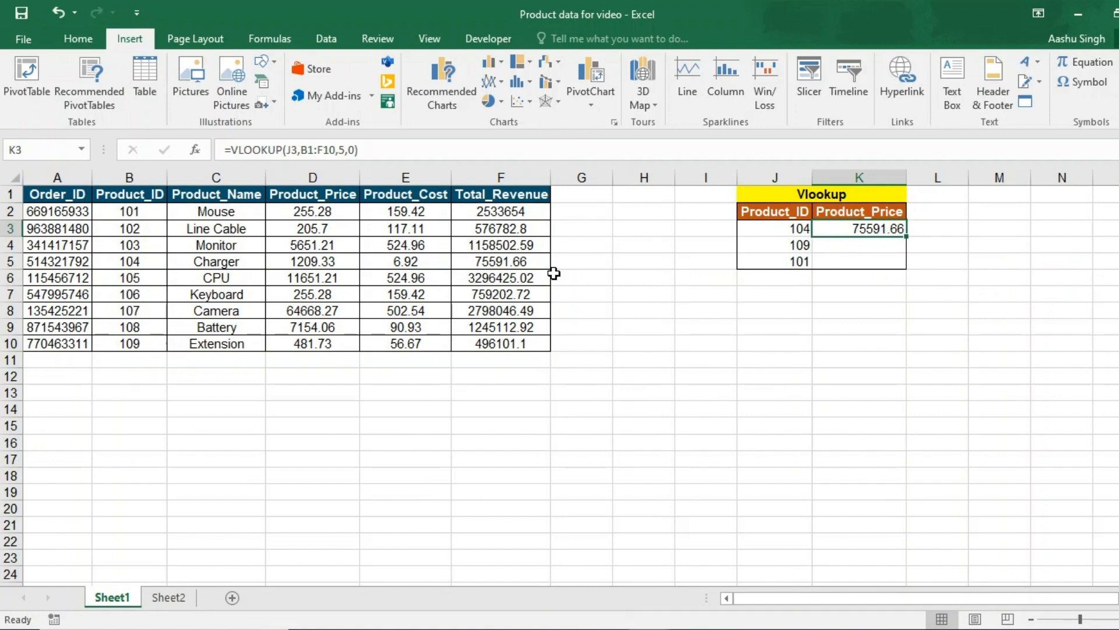
pyautogui.click(504, 262)
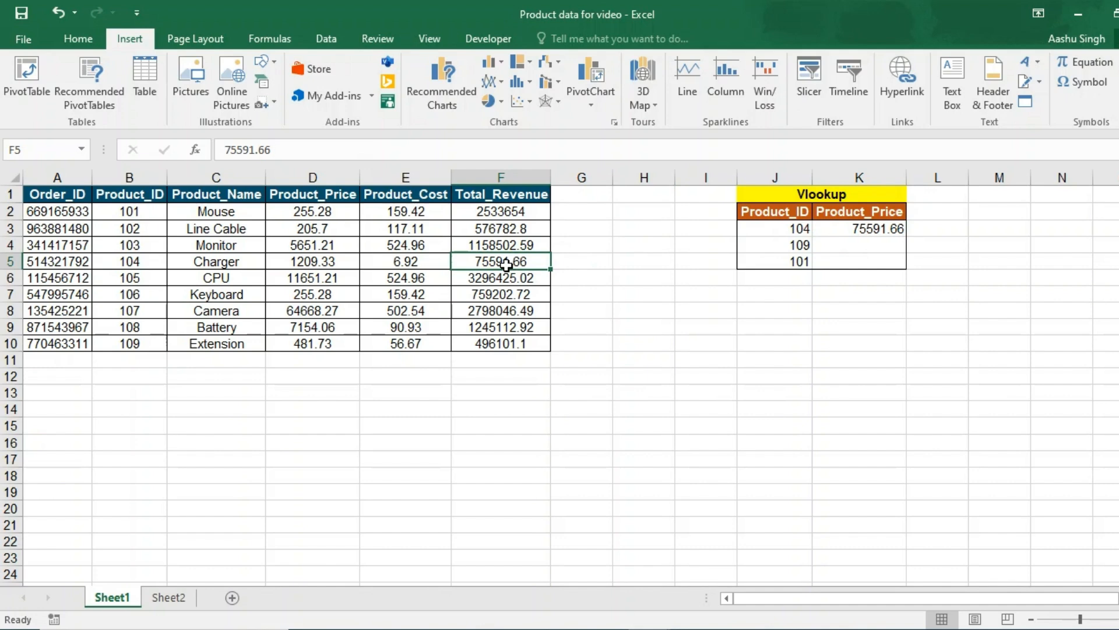
pyautogui.click(857, 228)
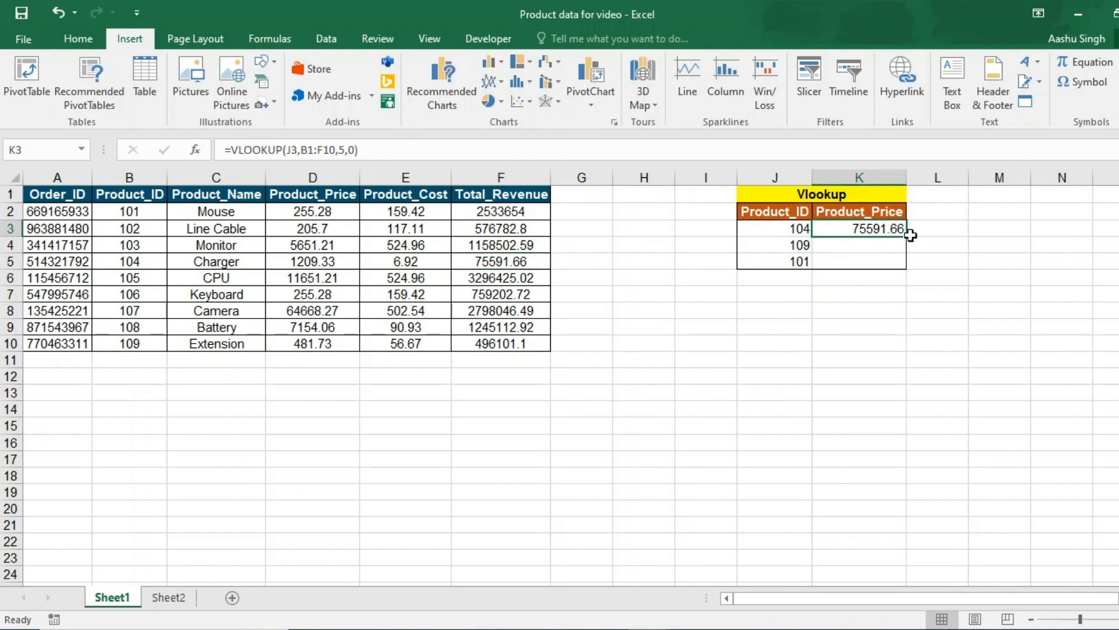
pyautogui.moveTo(910, 236); pyautogui.dragTo(908, 268)
pyautogui.click(861, 260)
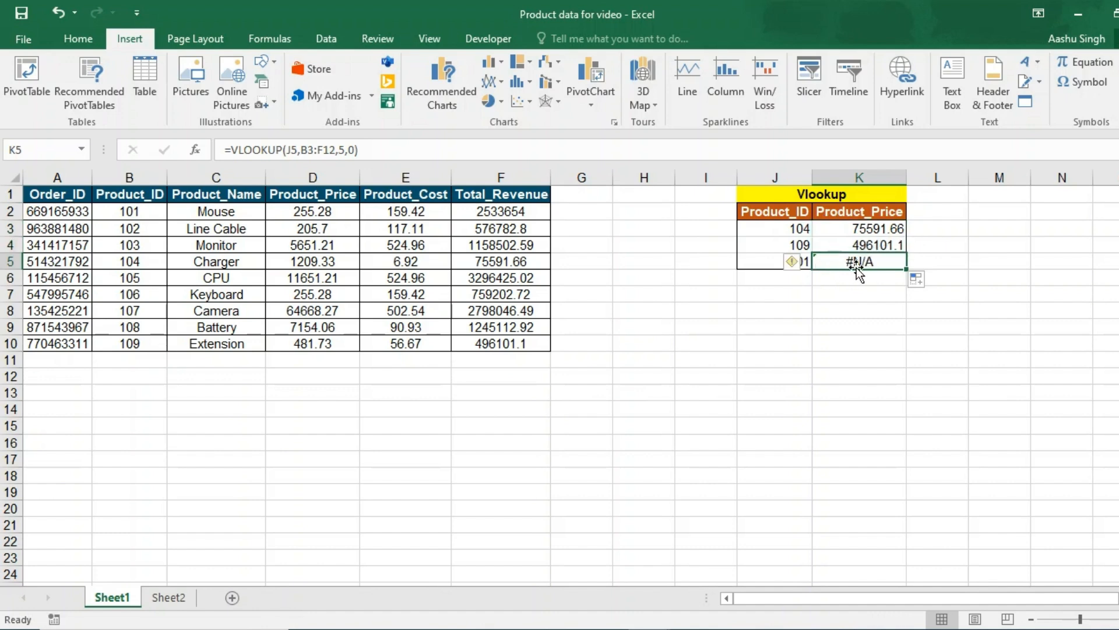
# - Change K5's lookup range from B3:F12 to B2:F10 so it returns 2533654 for product 101
pyautogui.doubleClick(857, 263)
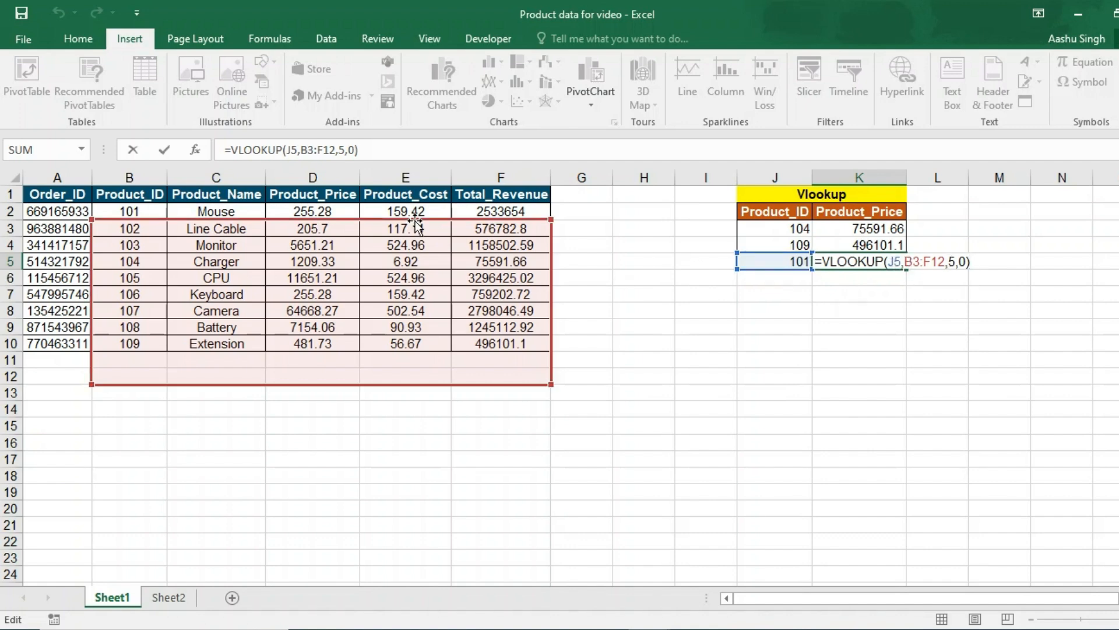
pyautogui.click(898, 262)
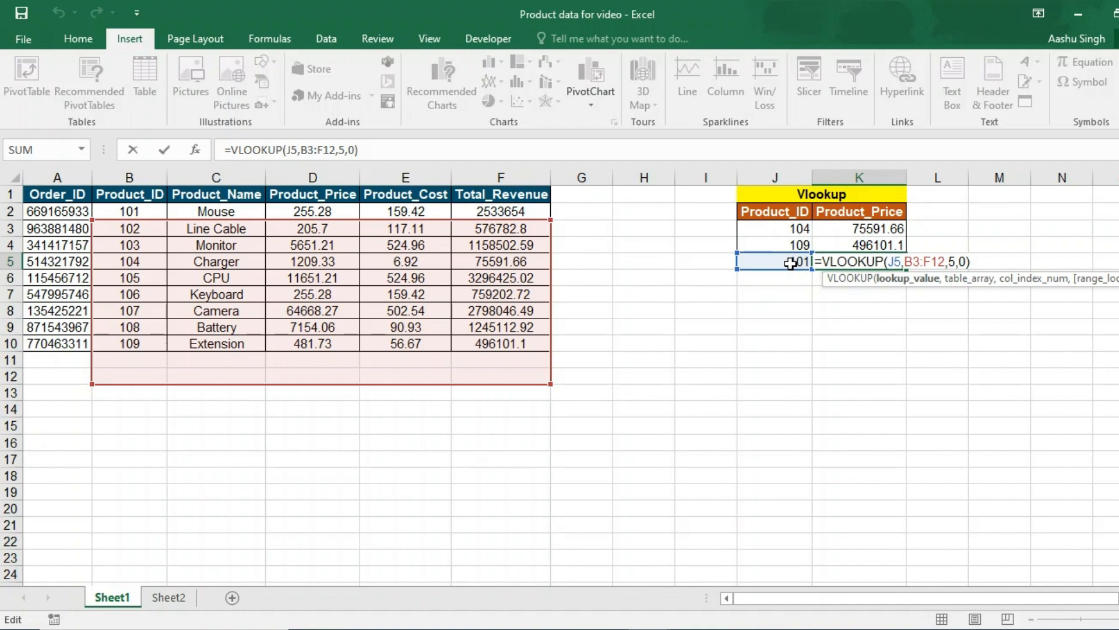
pyautogui.click(933, 263)
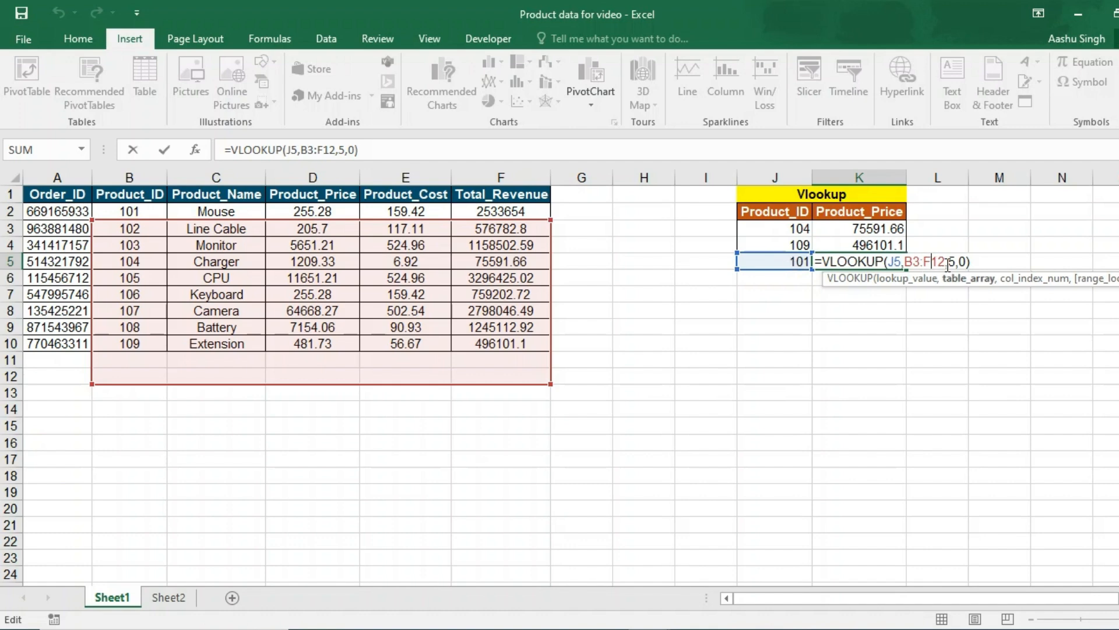
pyautogui.click(913, 262)
pyautogui.press('BackSpace')
pyautogui.write('2')
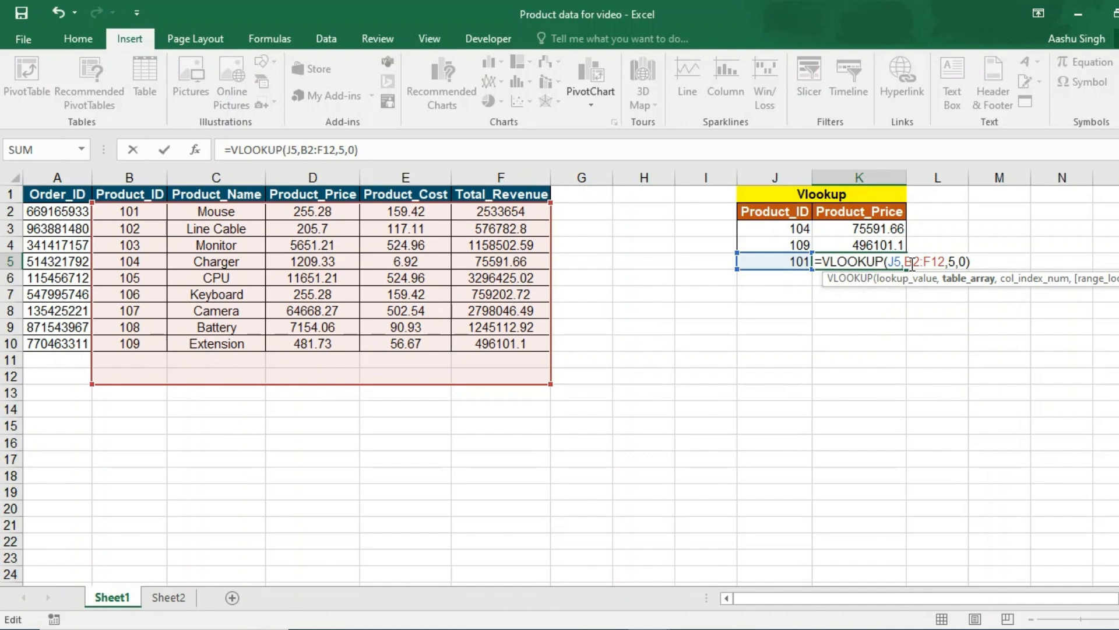
pyautogui.click(944, 262)
pyautogui.press('BackSpace')
pyautogui.write('0')
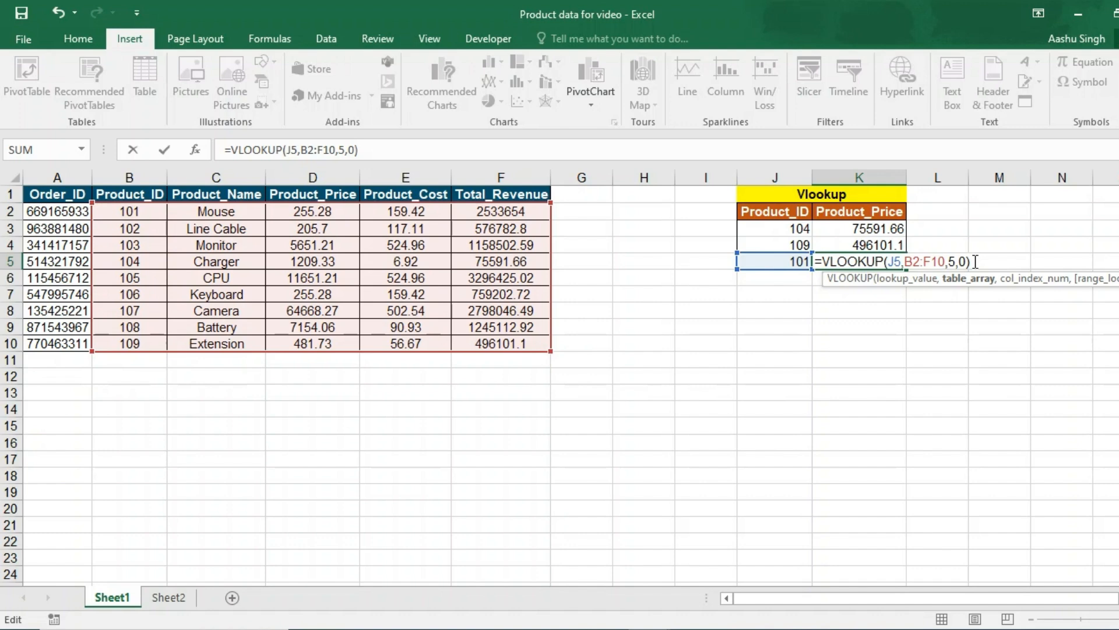
pyautogui.press('Return')
pyautogui.click(864, 260)
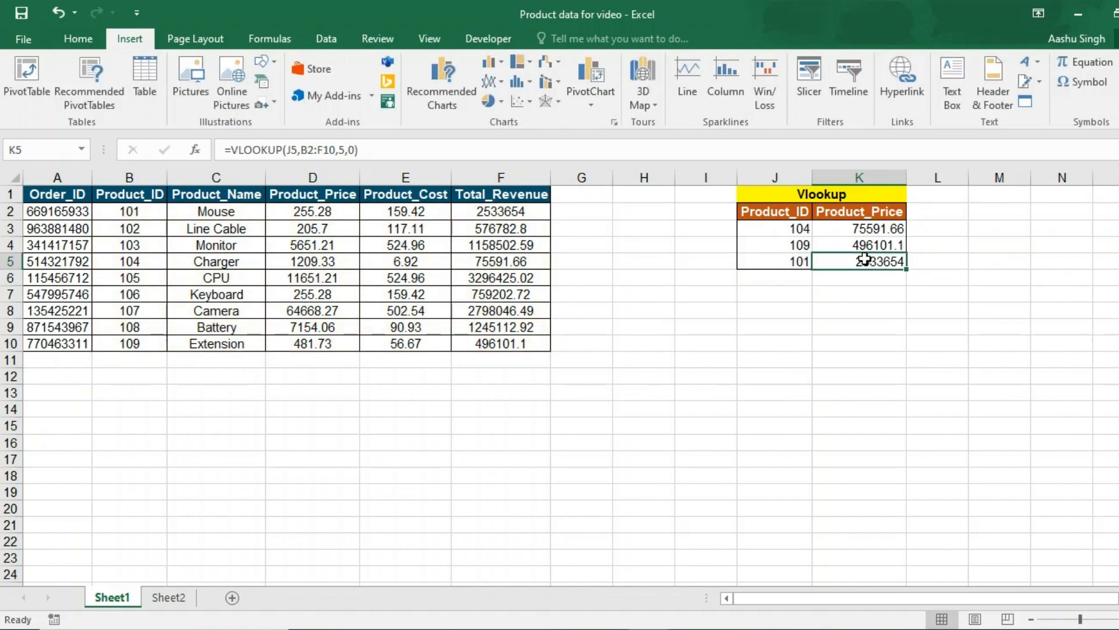
# - Make K3's lookup range absolute as $B$1:$F$10 and fill it down through K5
pyautogui.click(873, 226)
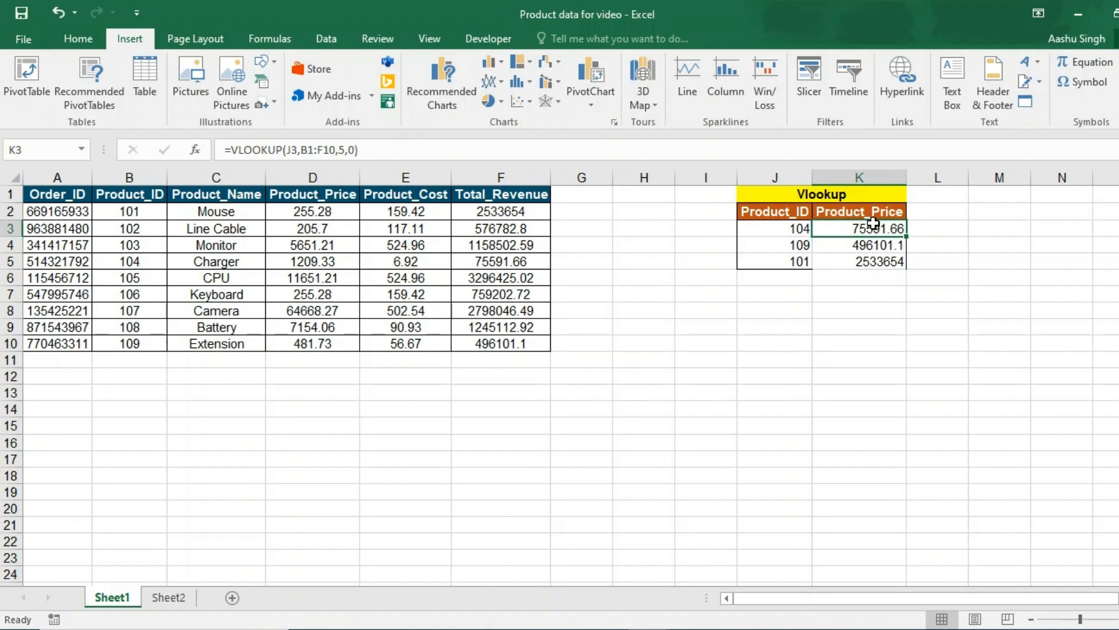
pyautogui.press('XF86MonBrightnessDown')
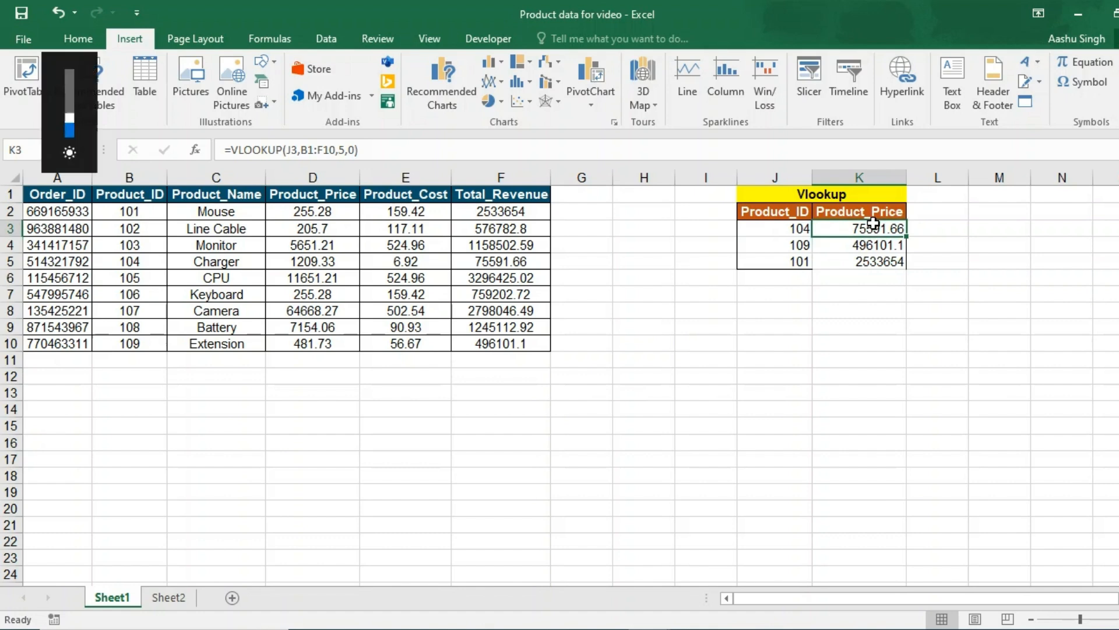
pyautogui.doubleClick(873, 223)
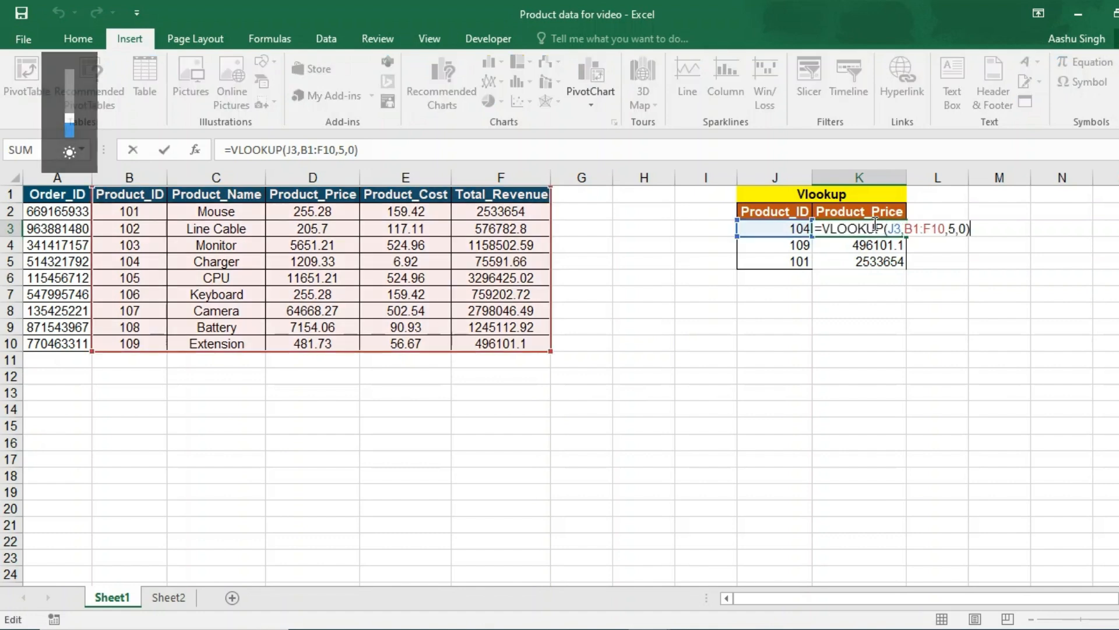
pyautogui.click(924, 229)
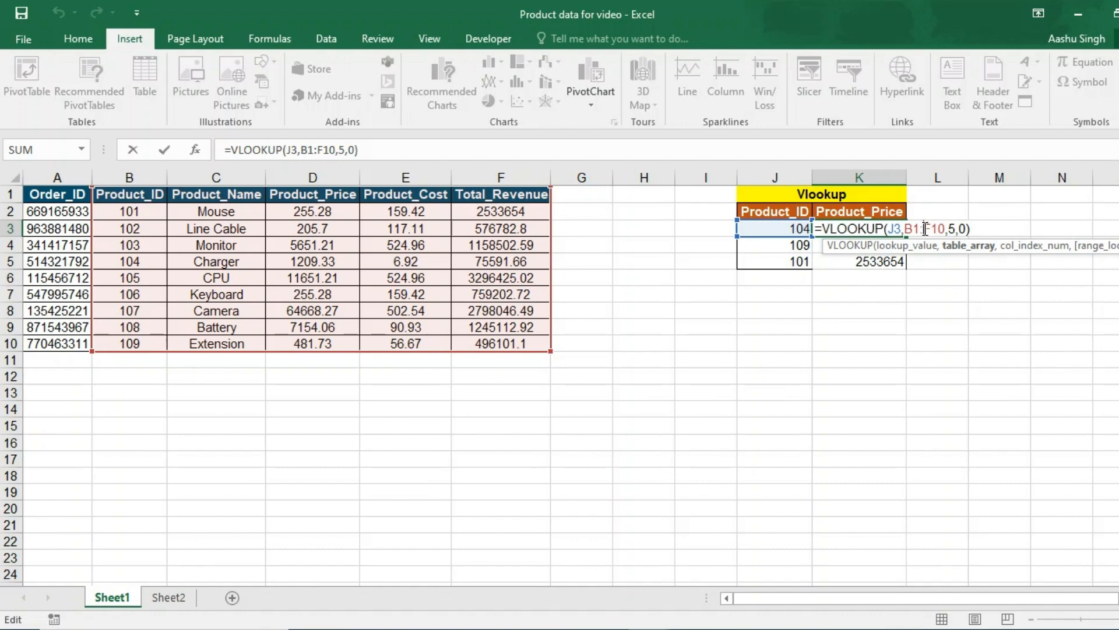
pyautogui.press('F4')
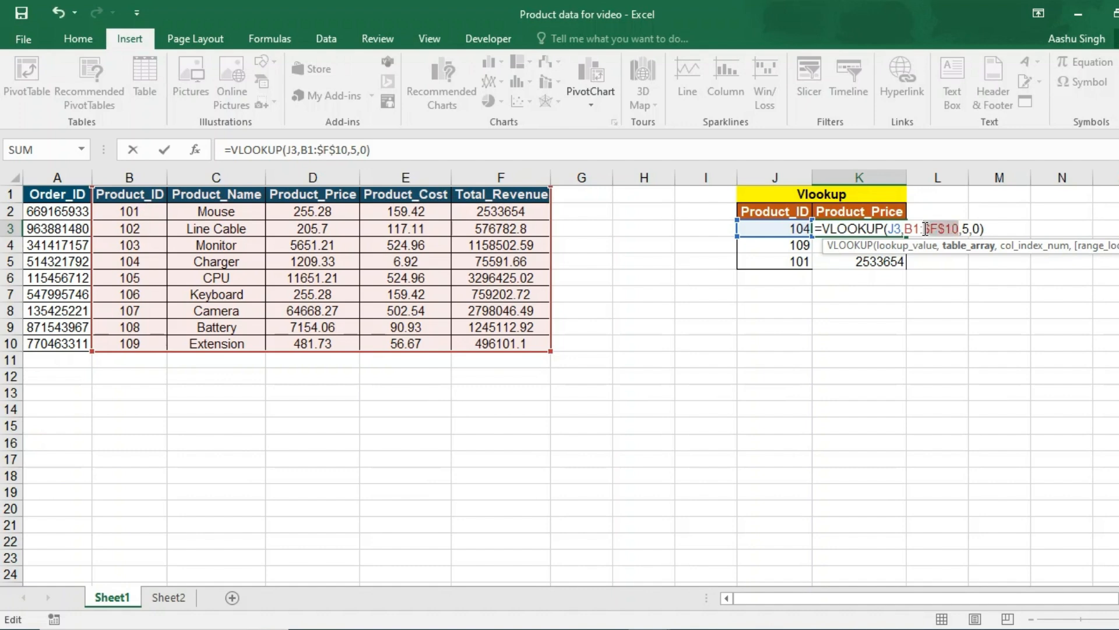
pyautogui.click(912, 228)
pyautogui.press('F4')
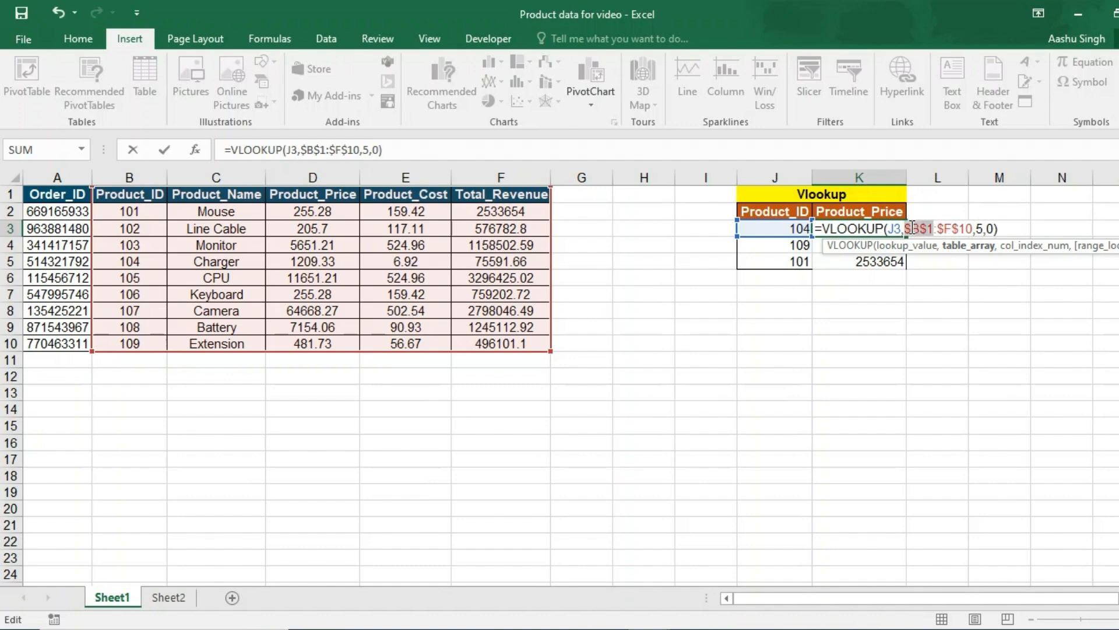
pyautogui.press('Return')
pyautogui.click(885, 230)
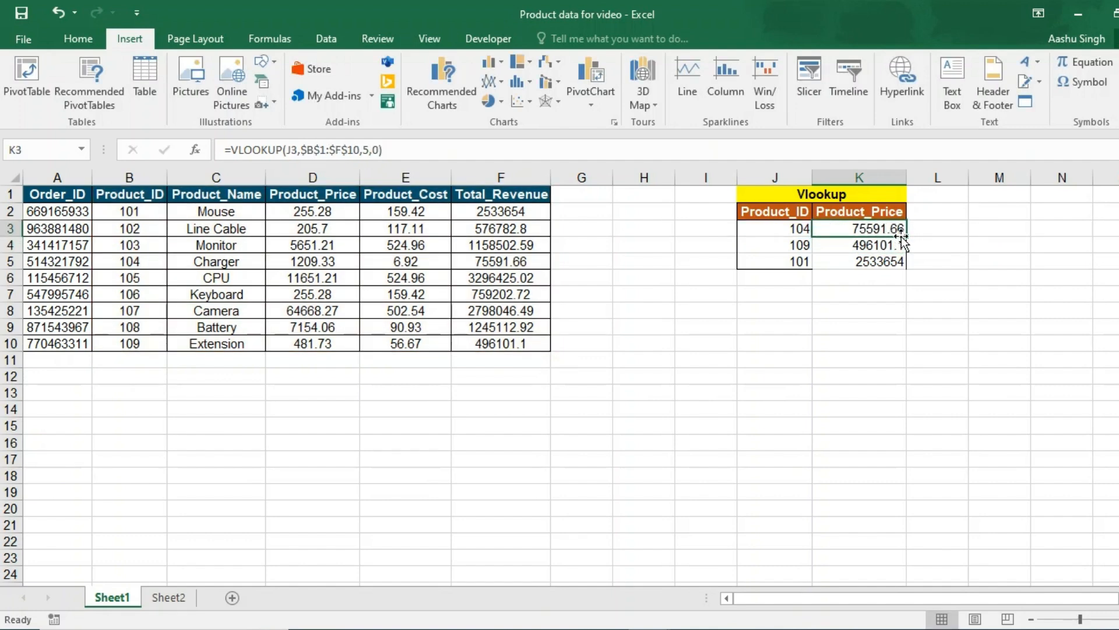
pyautogui.doubleClick(906, 236)
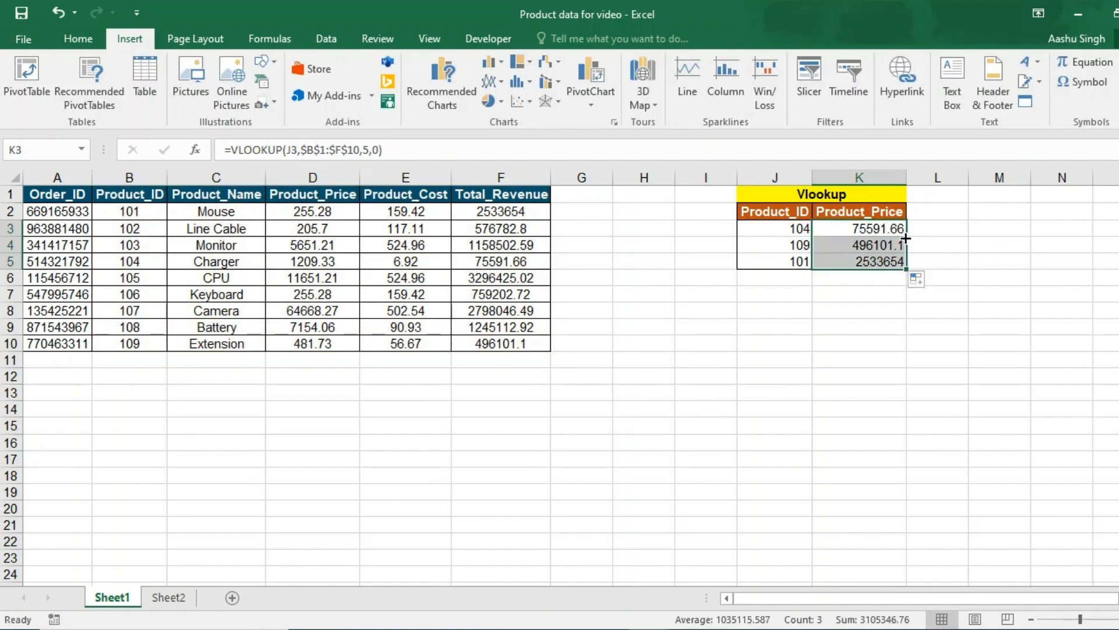
# - Go to Sheet2, check Product_ID 104 in D11, and select the empty price cell E11
pyautogui.click(865, 262)
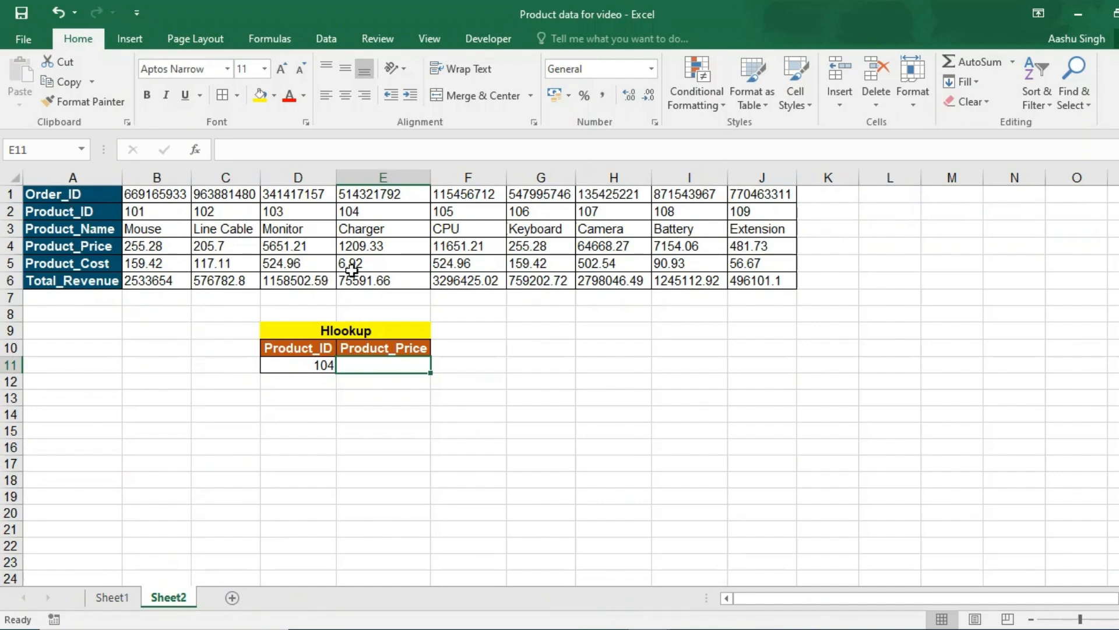
pyautogui.click(321, 365)
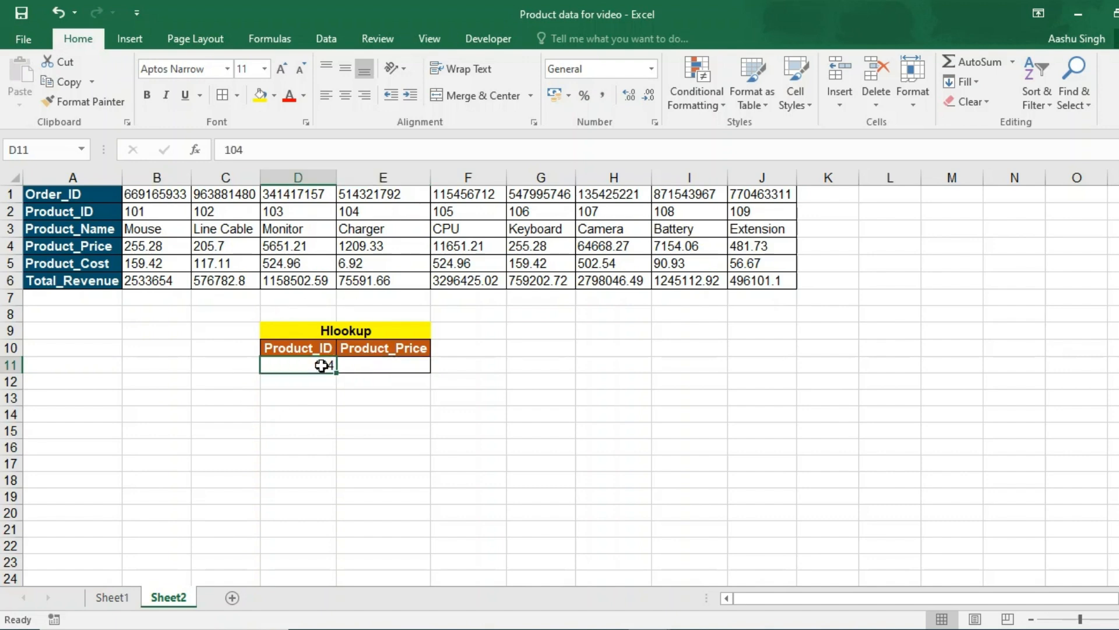
pyautogui.click(395, 369)
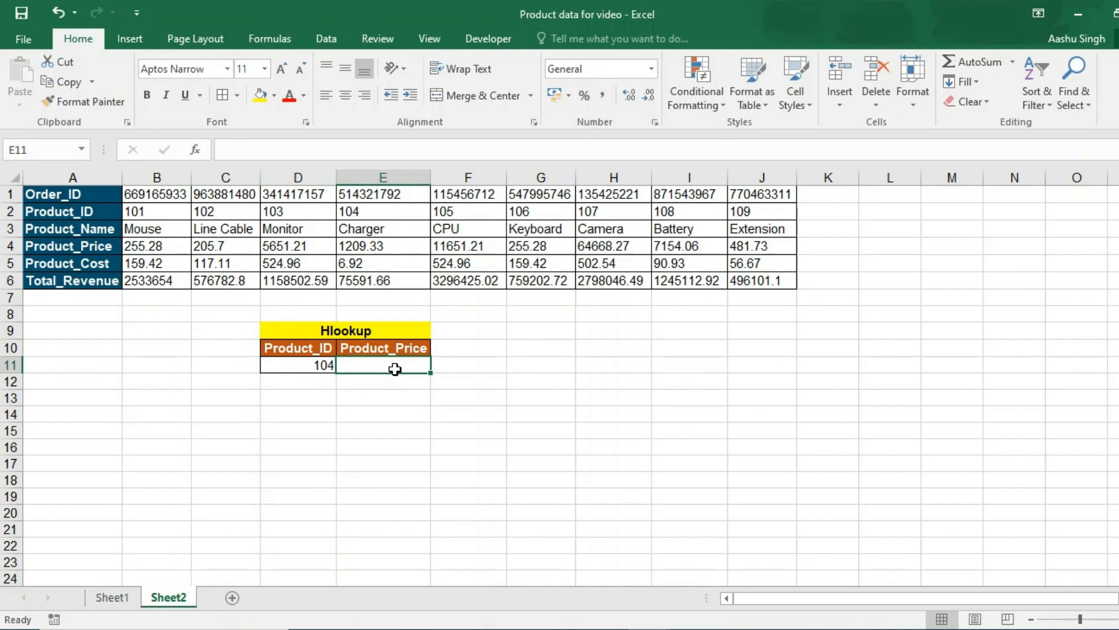
# - Enter an HLOOKUP in E11 on D11 over E2:E6, row 5, returning 75591.66
pyautogui.write('=hlo')
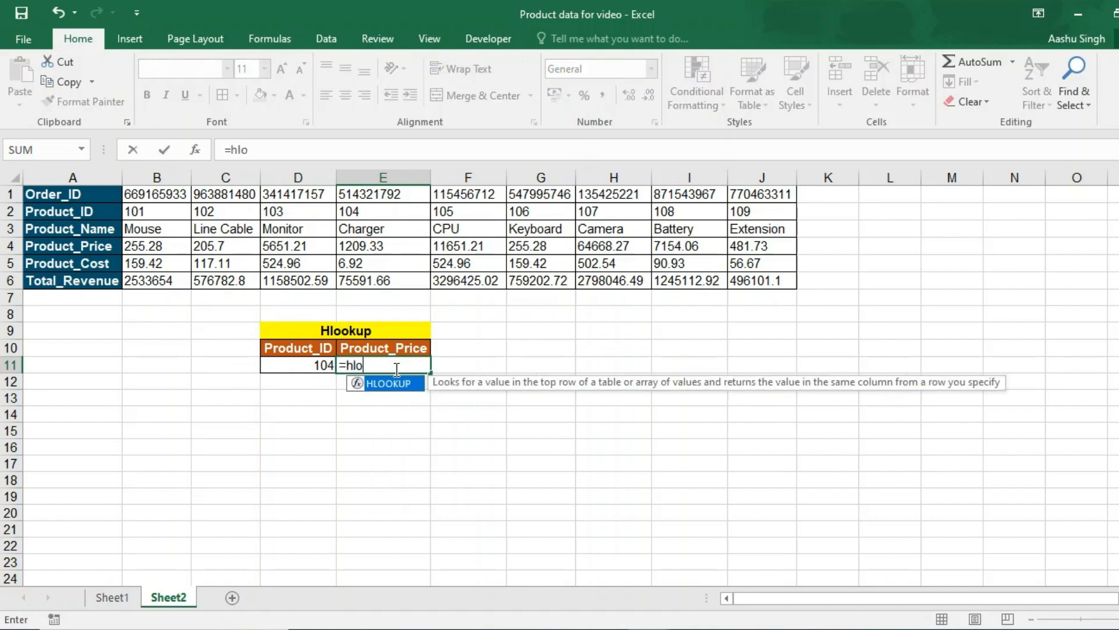
pyautogui.press('Tab')
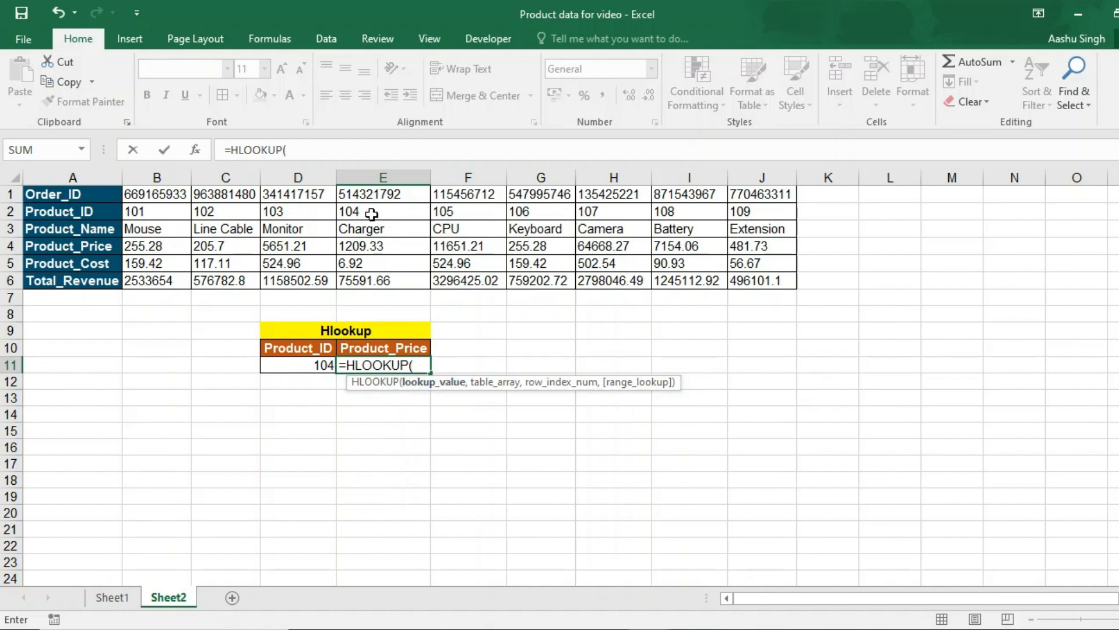
pyautogui.click(301, 365)
pyautogui.write(',')
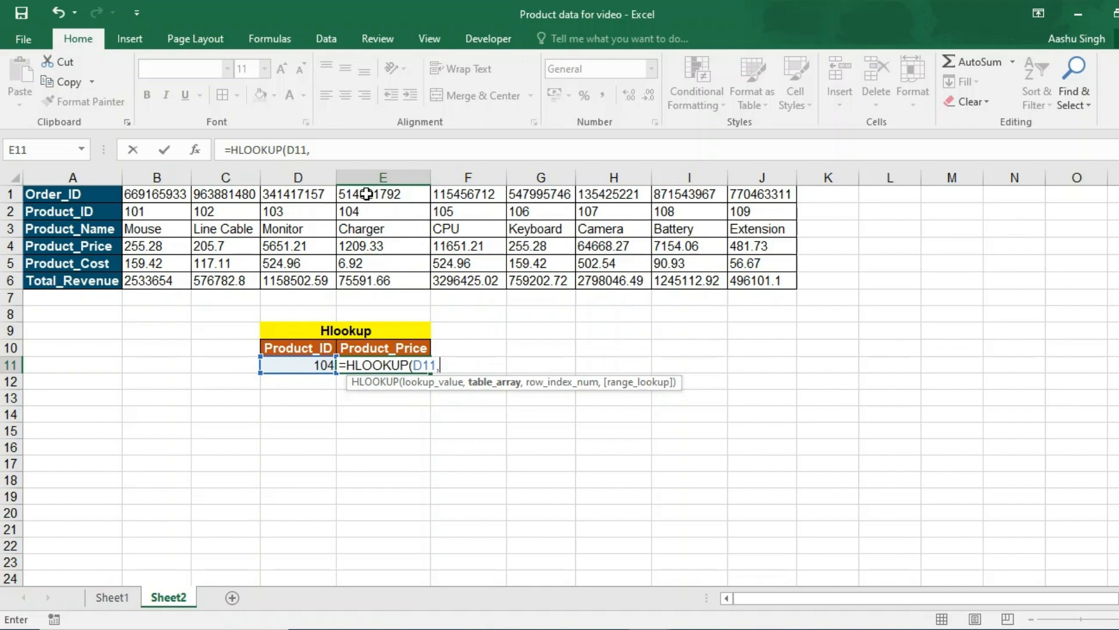
pyautogui.moveTo(366, 211); pyautogui.dragTo(366, 277)
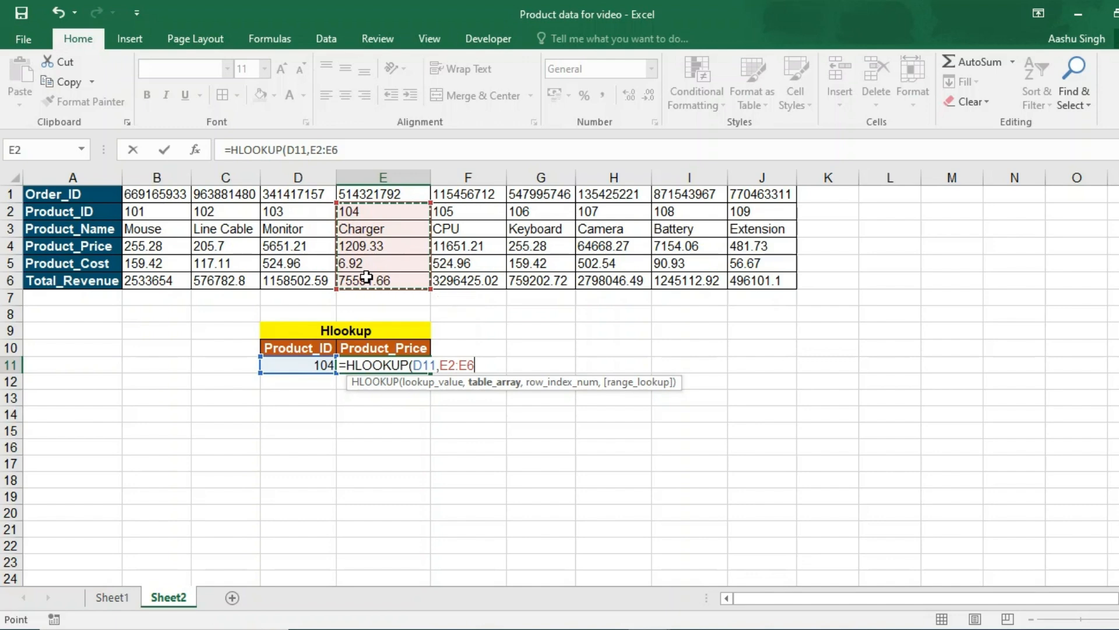
pyautogui.write(',m')
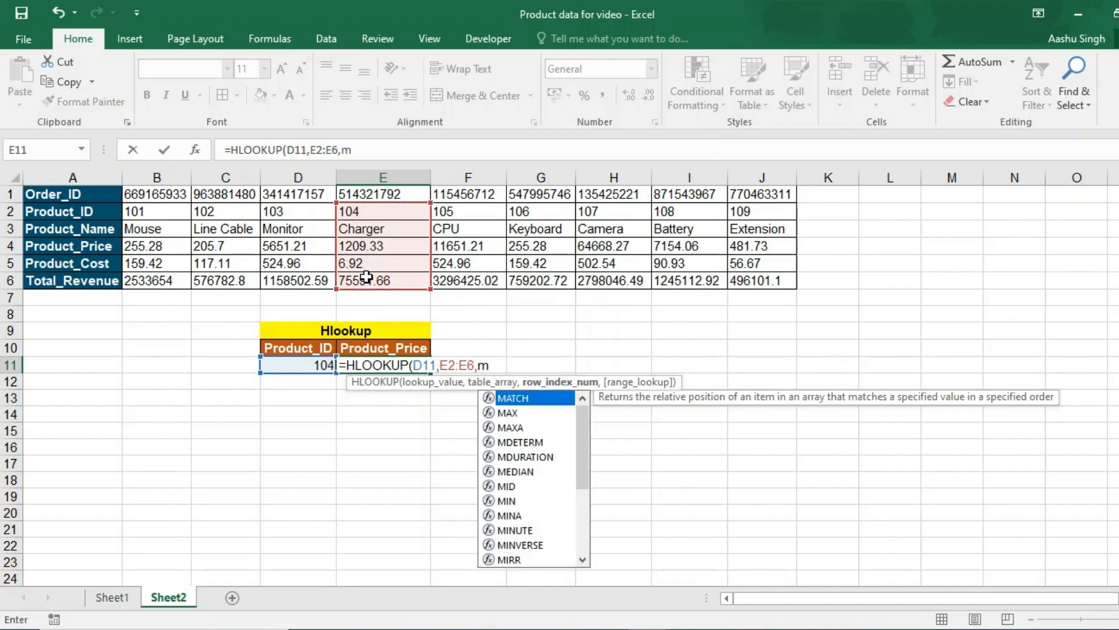
pyautogui.press('BackSpace')
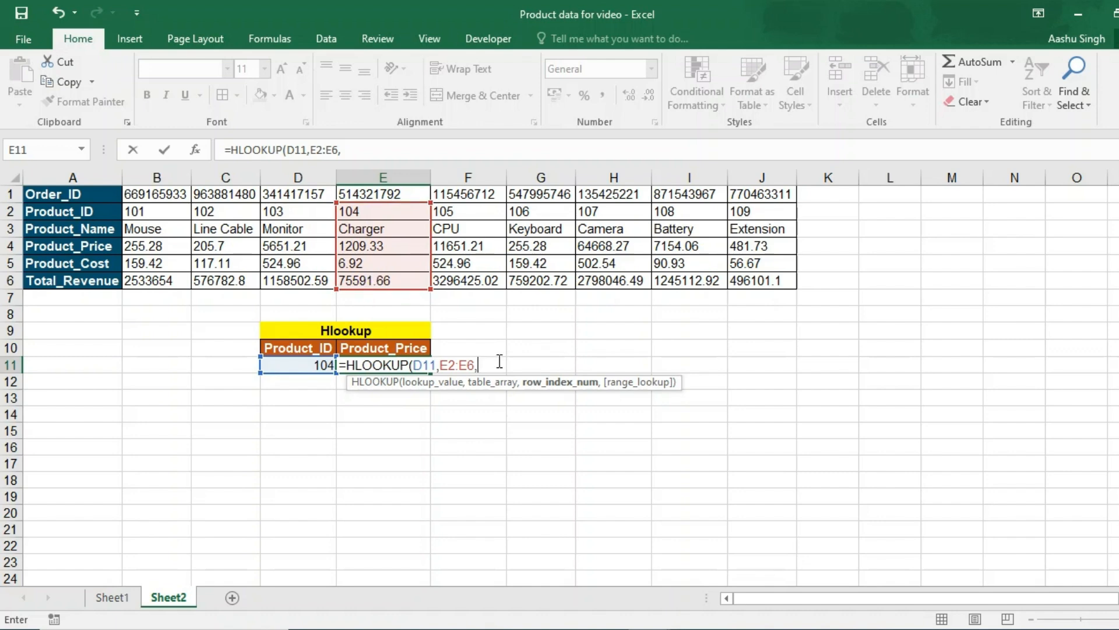
pyautogui.write('5,0)')
pyautogui.press('Return')
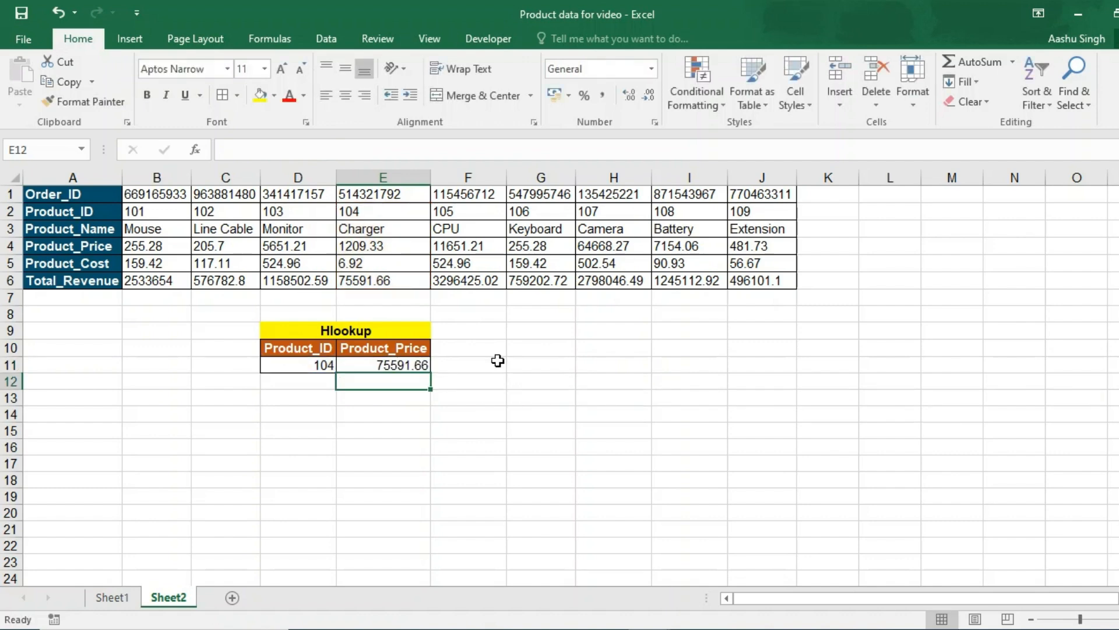
pyautogui.click(407, 365)
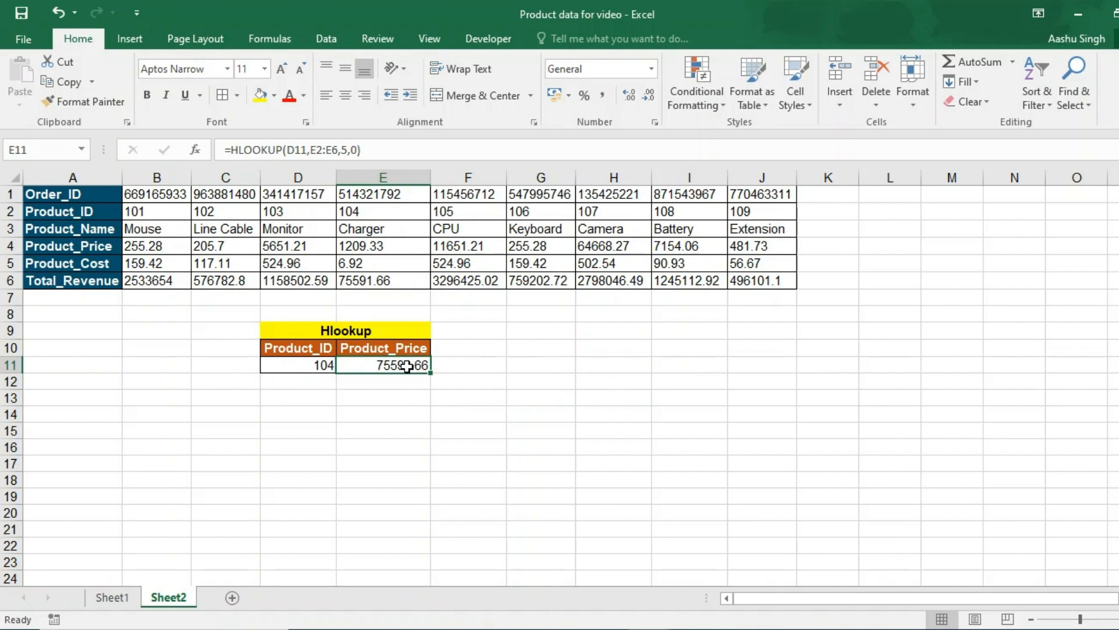
pyautogui.click(124, 596)
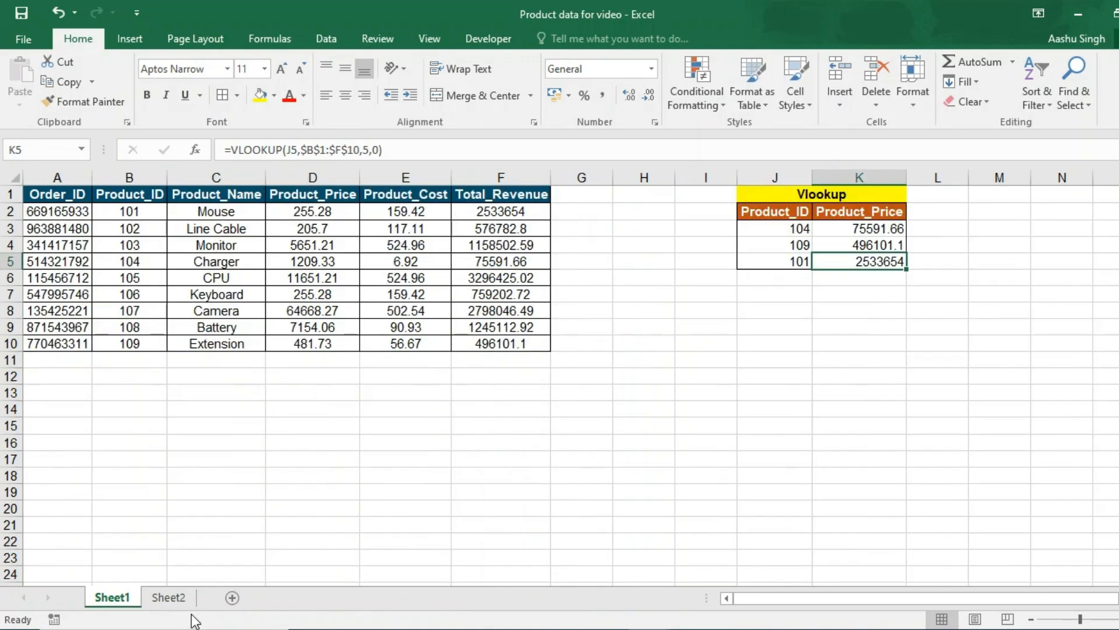
pyautogui.click(175, 599)
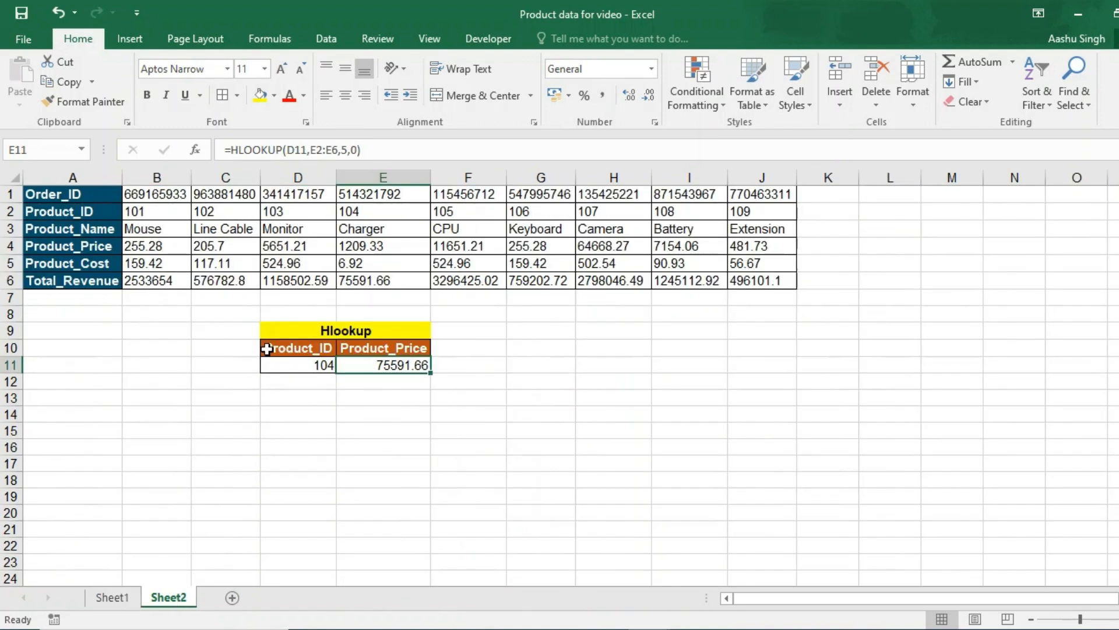
pyautogui.click(317, 367)
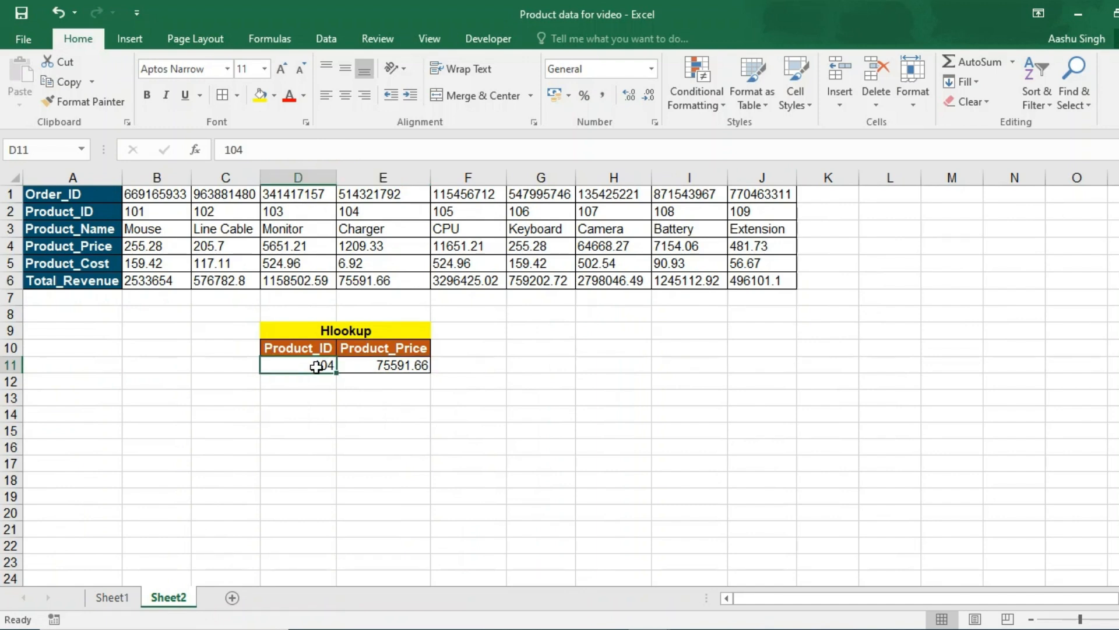